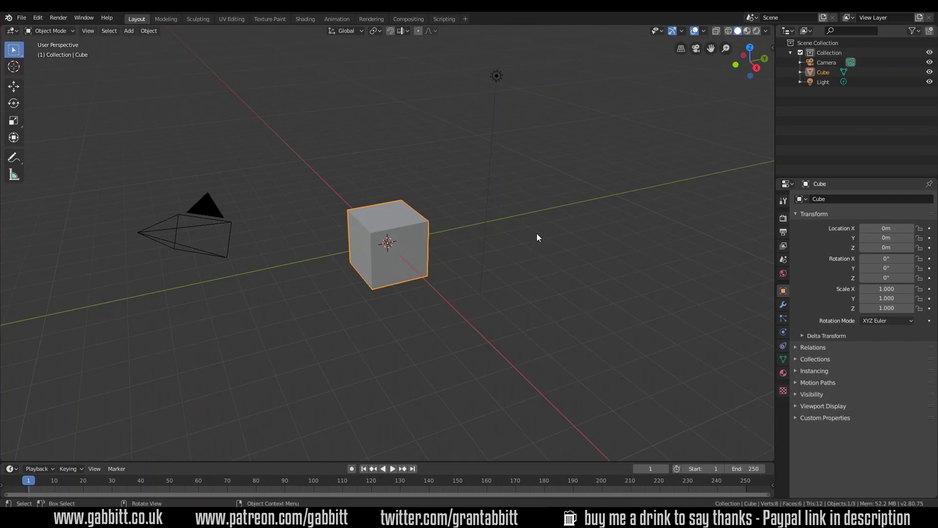
Delete the default cube and add a plane mesh in its place at the world origin.
{"action": "key", "text": "Delete"}
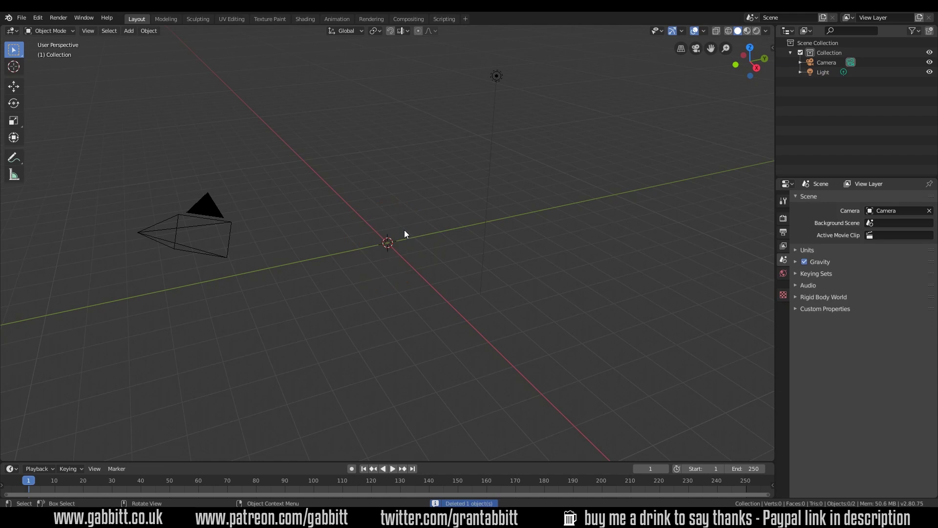
{"action": "key", "text": "shift+a"}
{"action": "mouse_move", "coordinate": [320, 216]}
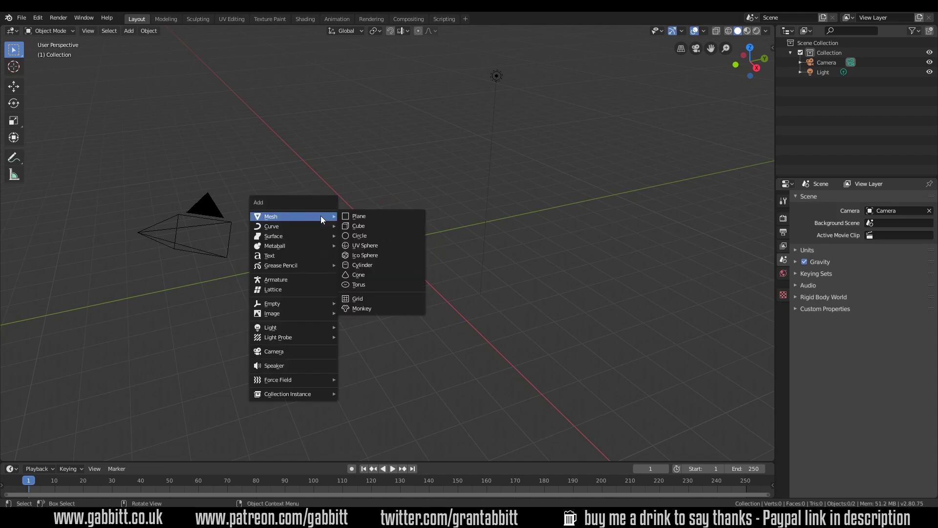
{"action": "left_click", "coordinate": [356, 216]}
{"action": "middle_click_drag", "start_coordinate": [356, 223], "coordinate": [429, 266]}
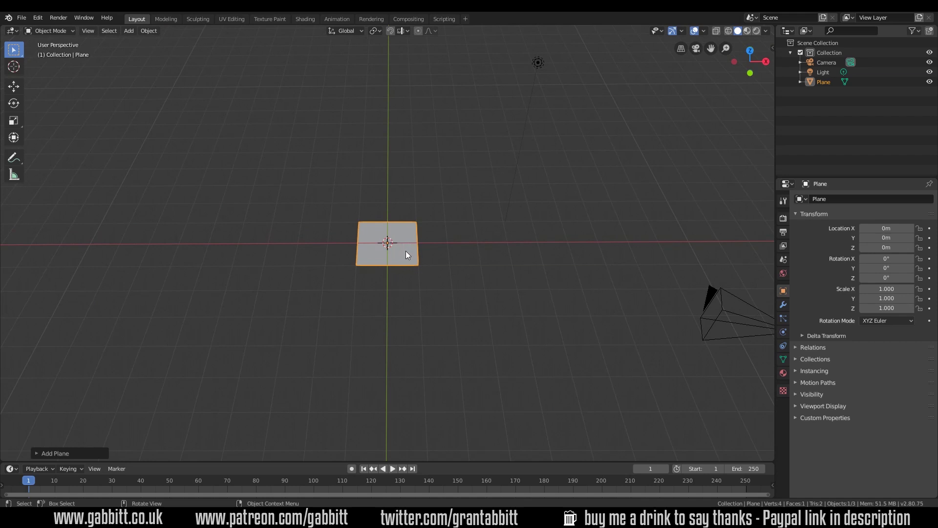
{"action": "middle_click_drag", "start_coordinate": [394, 305], "coordinate": [423, 311]}
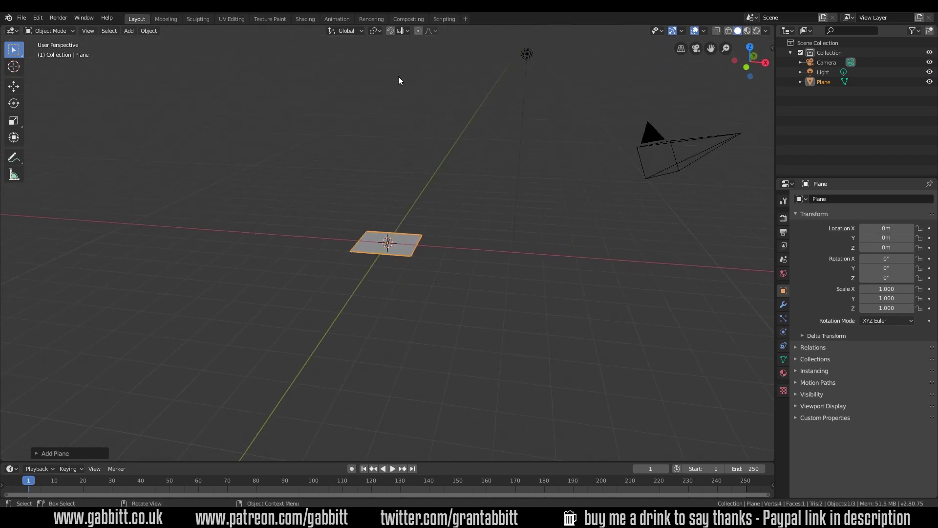
Rotate the plane 90° about the X axis so that it stands upright.
{"action": "key", "text": "n"}
{"action": "type", "text": "r"}
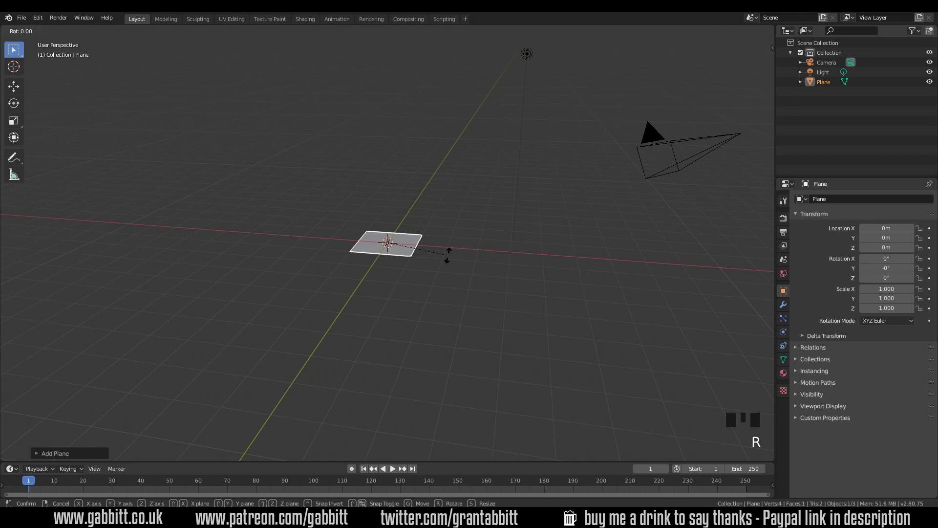
{"action": "type", "text": "x90"}
{"action": "key", "text": "Return"}
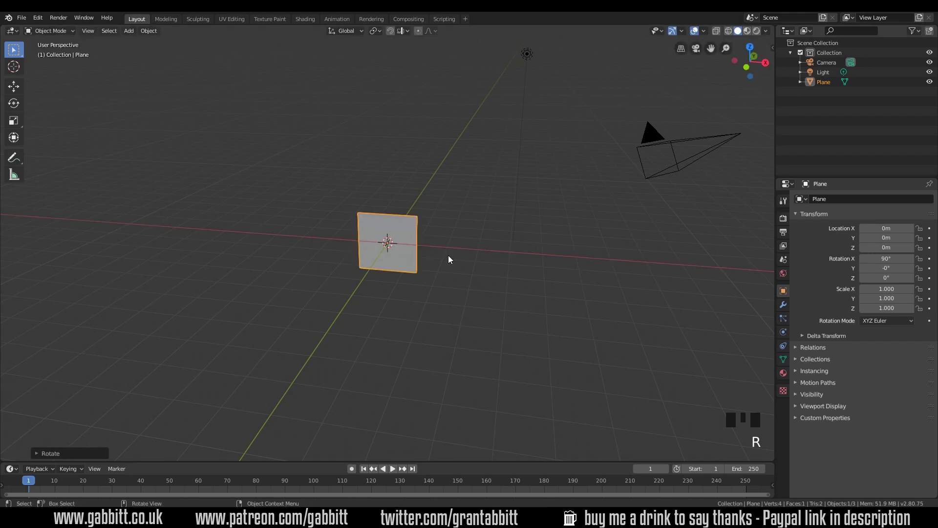
Stretch the upright plane along the global Z axis by a factor of about 4.81 to form a tall strip.
{"action": "key", "text": "s"}
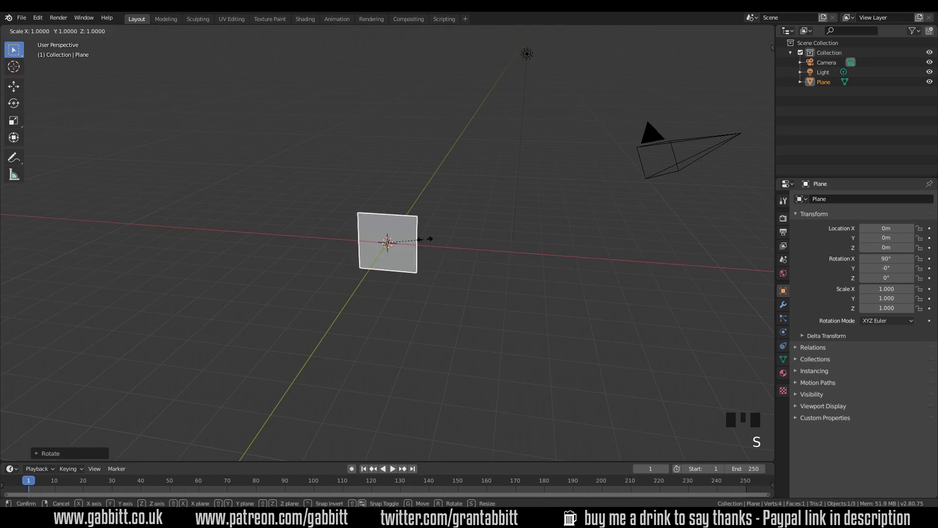
{"action": "key", "text": "z"}
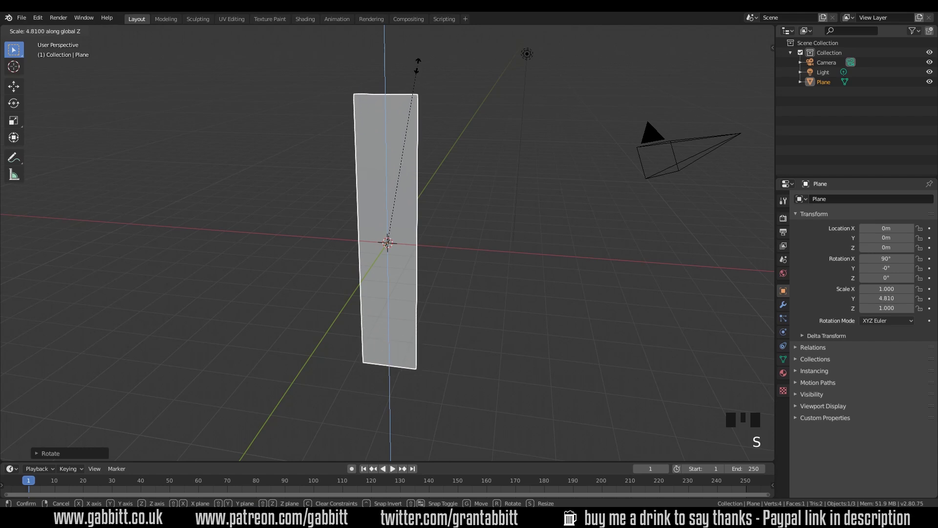
{"action": "left_click", "coordinate": [417, 68]}
{"action": "middle_click_drag", "start_coordinate": [447, 288], "coordinate": [433, 314]}
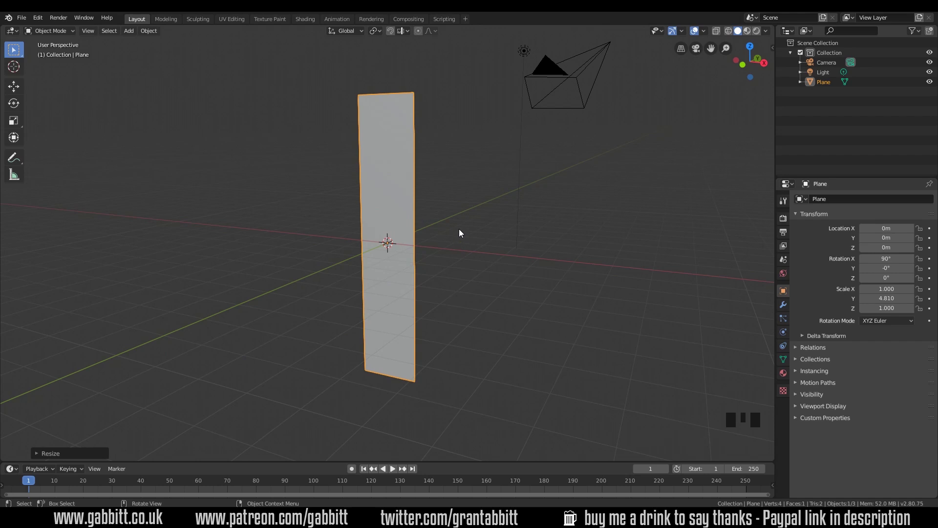
Add 10 evenly spaced horizontal loop cuts across the strip in Edit Mode, without sliding them.
{"action": "key", "text": "Tab"}
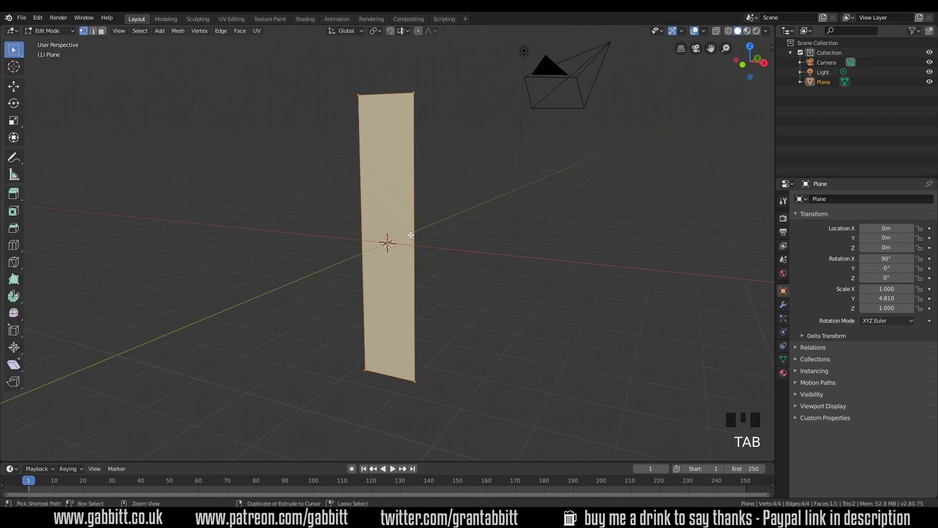
{"action": "key", "text": "ctrl+r"}
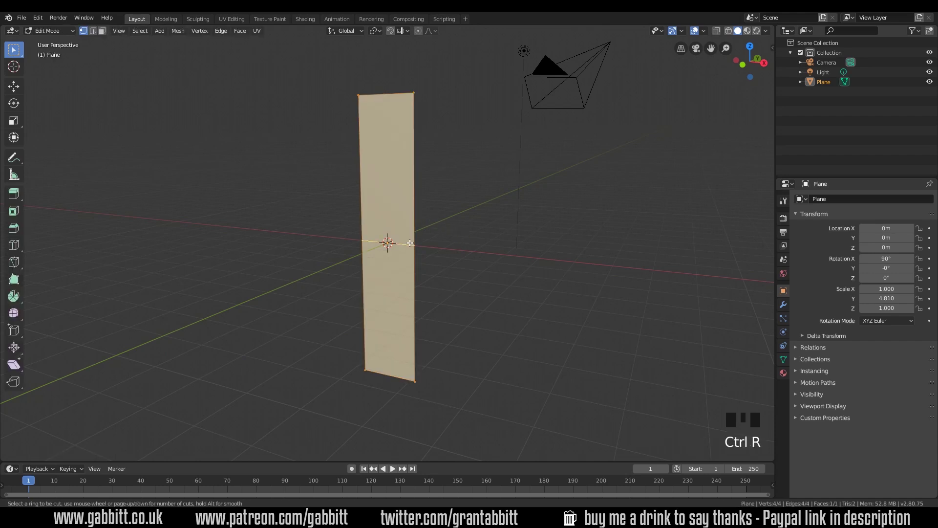
{"action": "scroll", "coordinate": [410, 243], "scroll_direction": "up", "scroll_amount": 9}
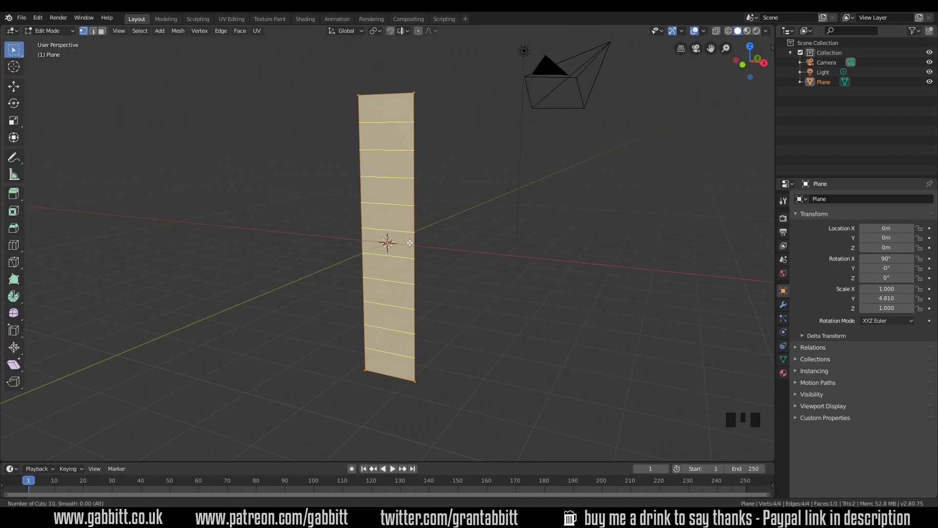
{"action": "left_click", "coordinate": [410, 242]}
{"action": "right_click", "coordinate": [410, 243]}
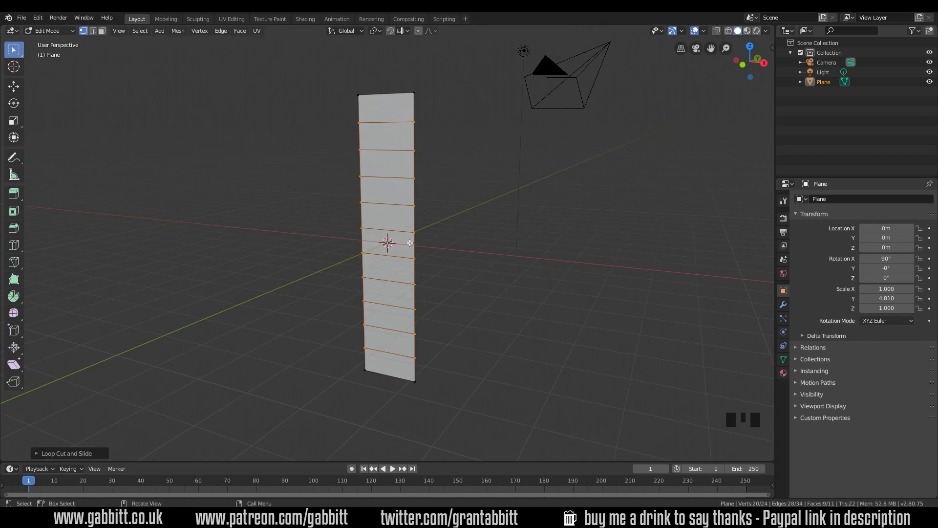
Select only the top edge of the strip in edge select mode.
{"action": "key", "text": "2"}
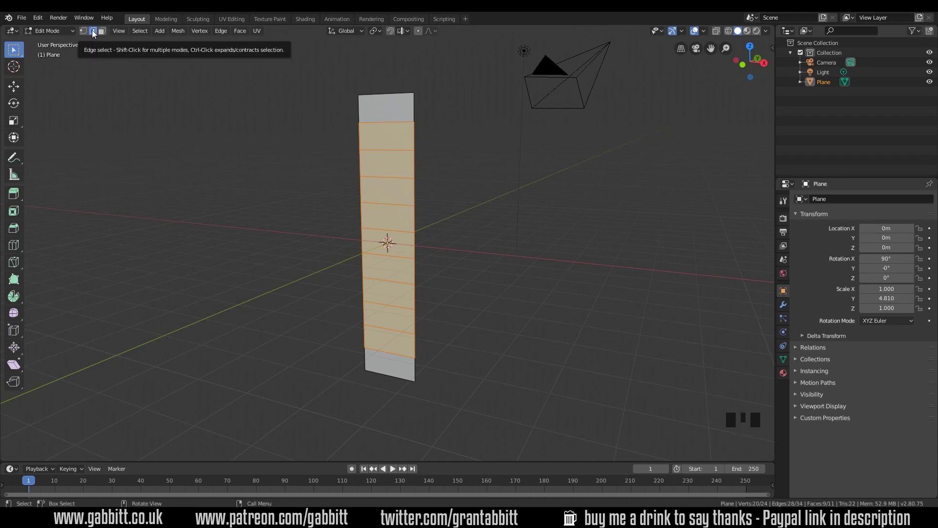
{"action": "left_click", "coordinate": [469, 112]}
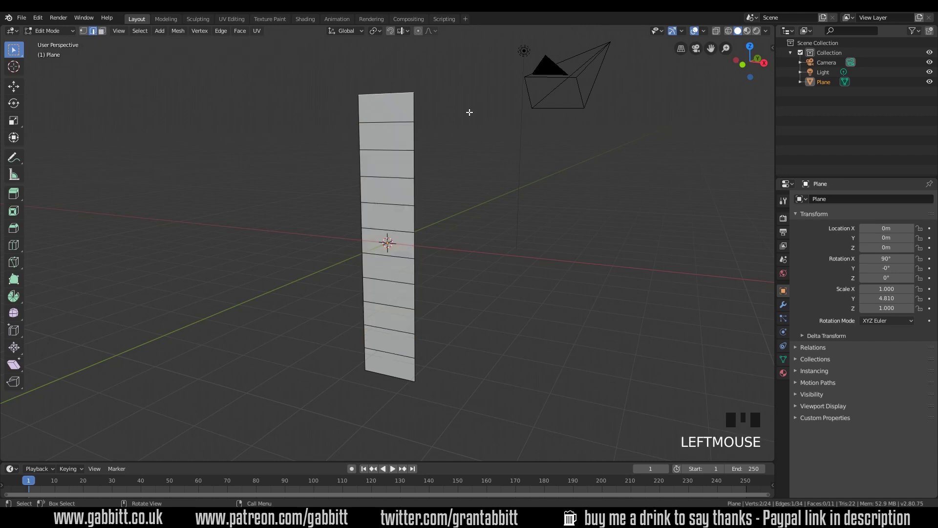
{"action": "key", "text": "r"}
{"action": "key", "text": "z"}
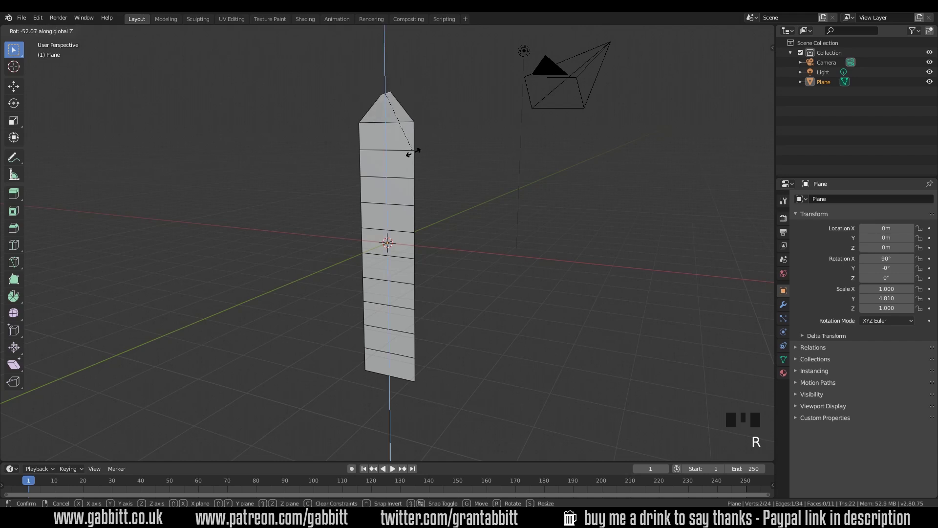
{"action": "right_click", "coordinate": [440, 132]}
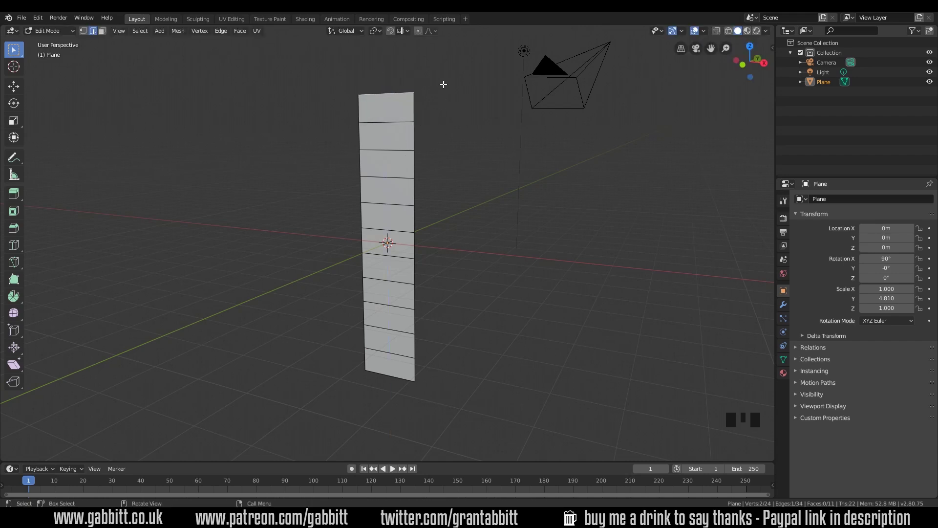
Twist the strip by rotating its top edge about global Z with smooth proportional editing at a size of about 11.92.
{"action": "left_click", "coordinate": [419, 32]}
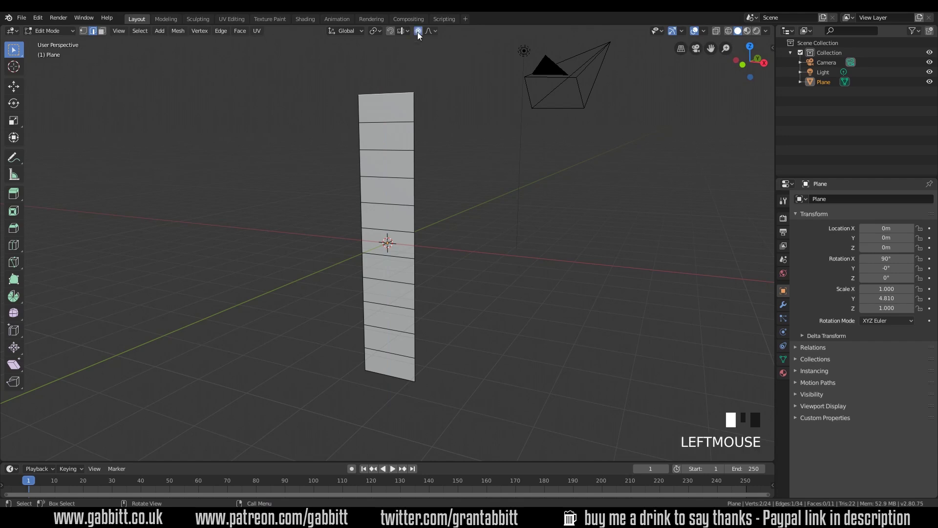
{"action": "key", "text": "r"}
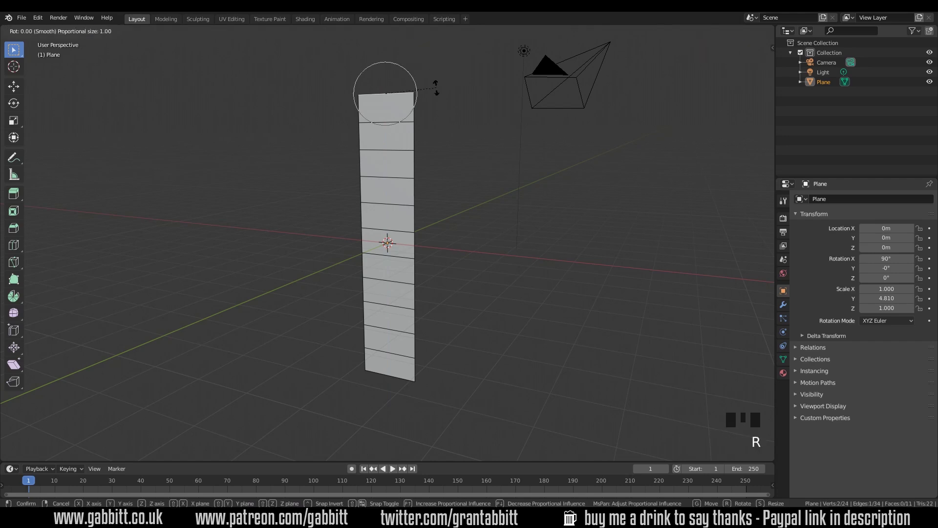
{"action": "scroll", "coordinate": [436, 88], "scroll_direction": "down", "scroll_amount": 20}
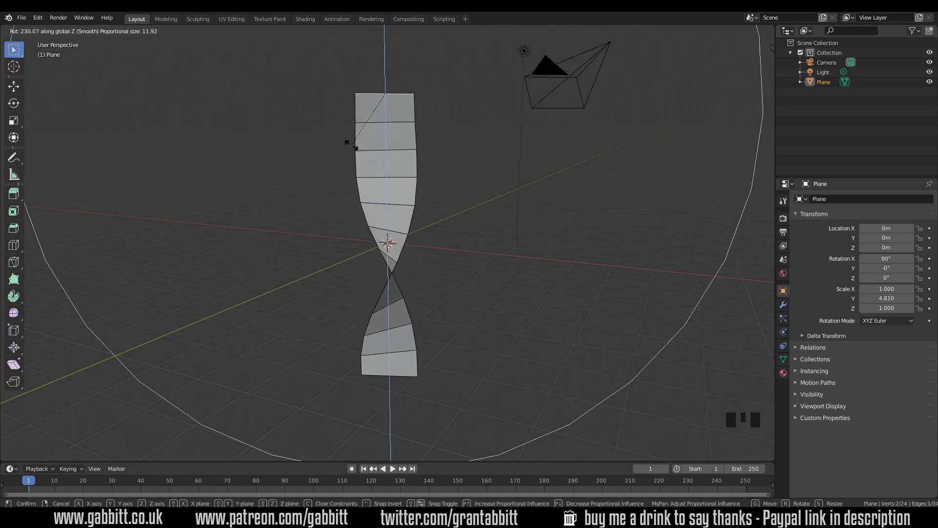
{"action": "left_click", "coordinate": [421, 185]}
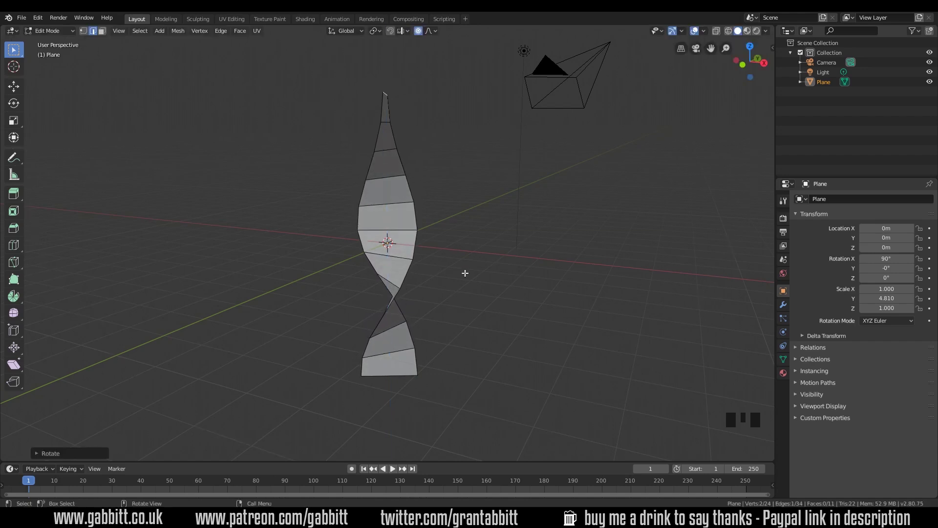
Return to Object Mode, apply the twisted plane's scale and display its item transform values in the viewport.
{"action": "middle_click_drag", "start_coordinate": [463, 272], "coordinate": [403, 251]}
{"action": "key", "text": "Tab"}
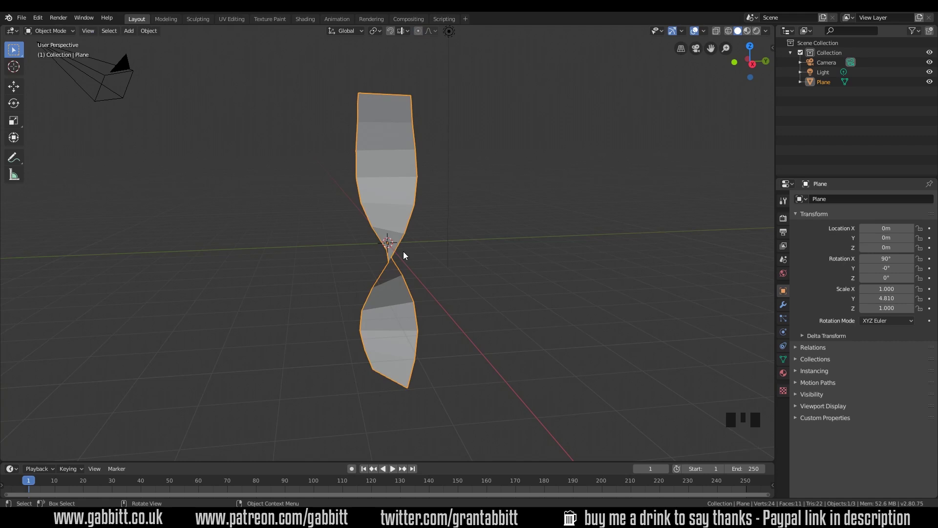
{"action": "key", "text": "ctrl+a"}
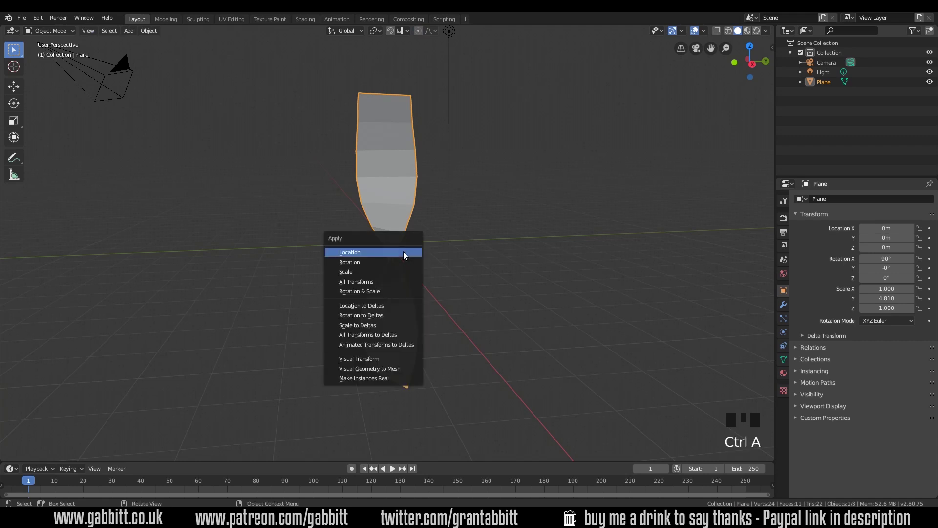
{"action": "left_click", "coordinate": [368, 272]}
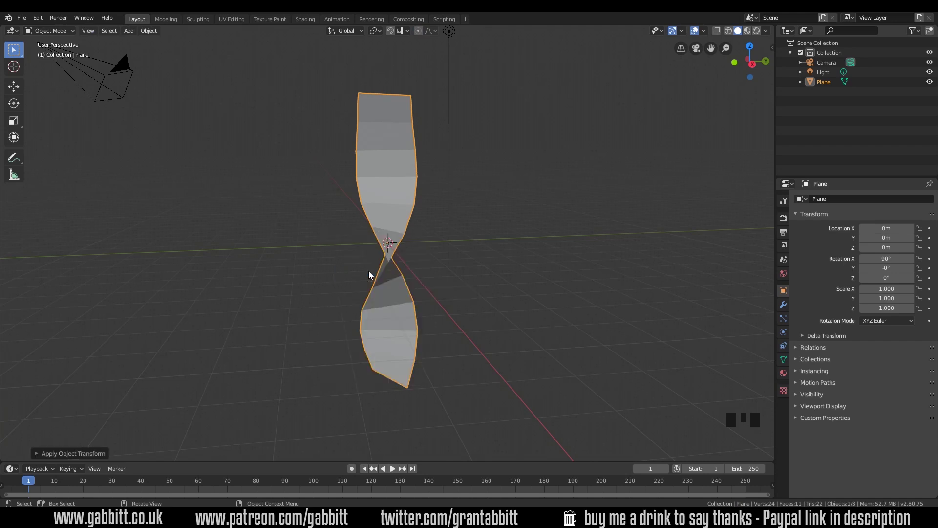
{"action": "key", "text": "n"}
{"action": "key", "text": "n"}
{"action": "key", "text": "n"}
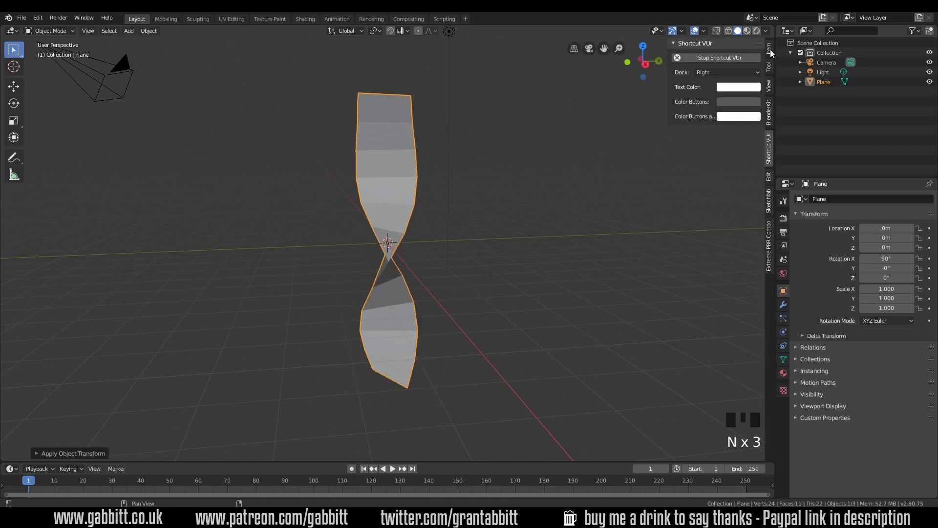
{"action": "left_click", "coordinate": [771, 51]}
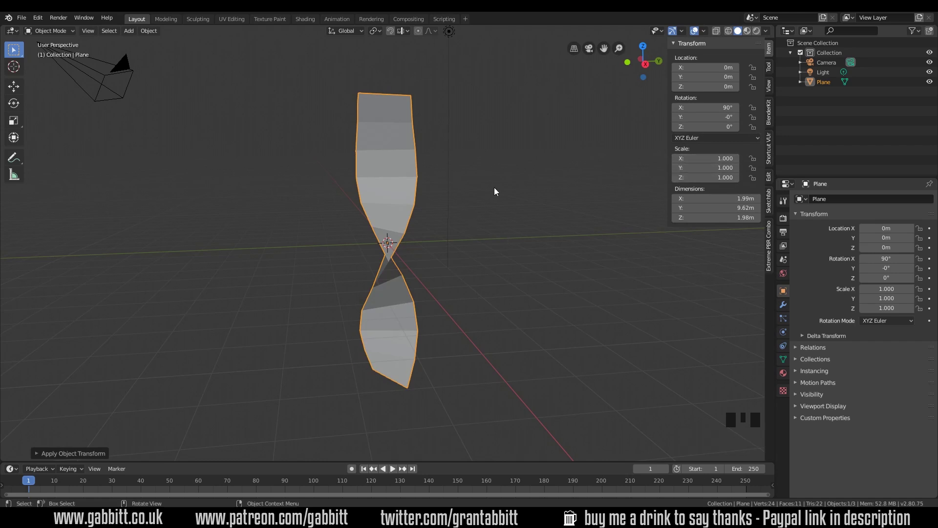
Switch to the UV Editing workspace and unwrap all faces of the twisted strip.
{"action": "left_click", "coordinate": [232, 19]}
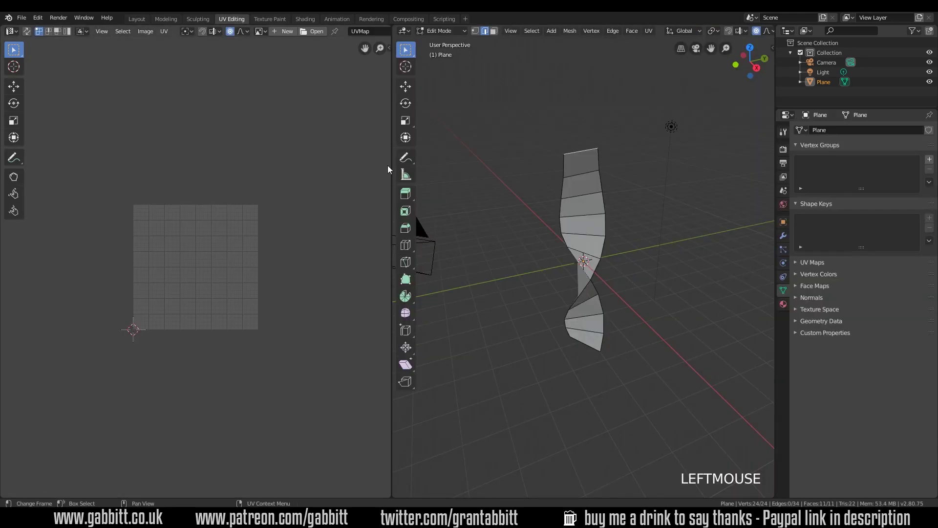
{"action": "key", "text": "a"}
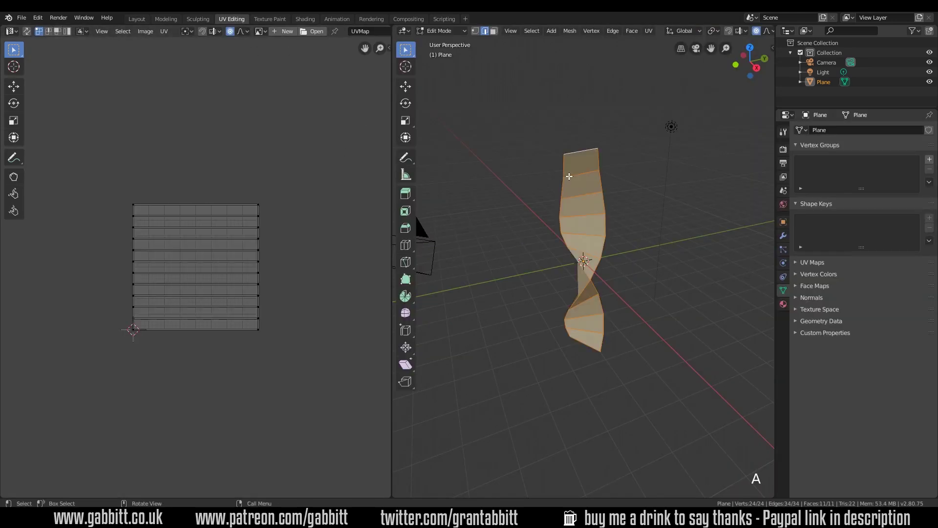
{"action": "key", "text": "u"}
{"action": "left_click", "coordinate": [568, 176]}
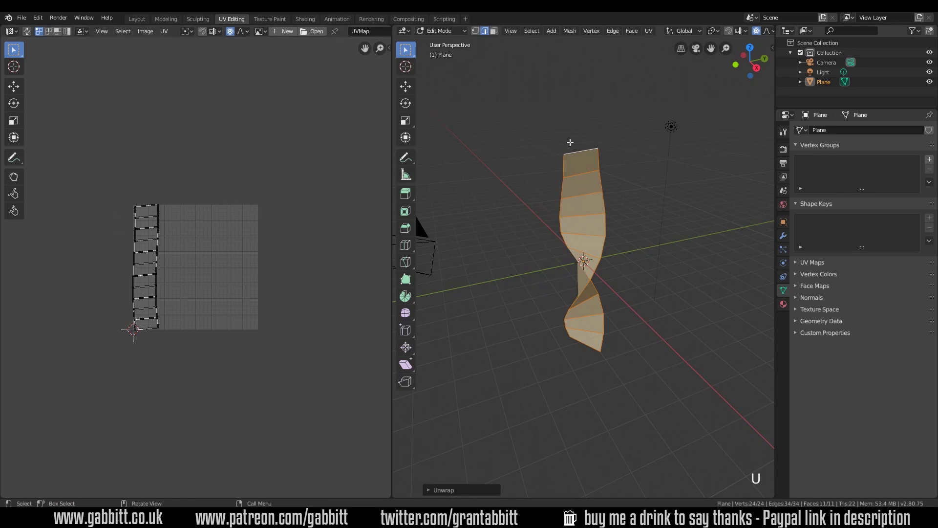
{"action": "left_click_drag", "start_coordinate": [103, 167], "coordinate": [141, 345]}
{"action": "key", "text": "s"}
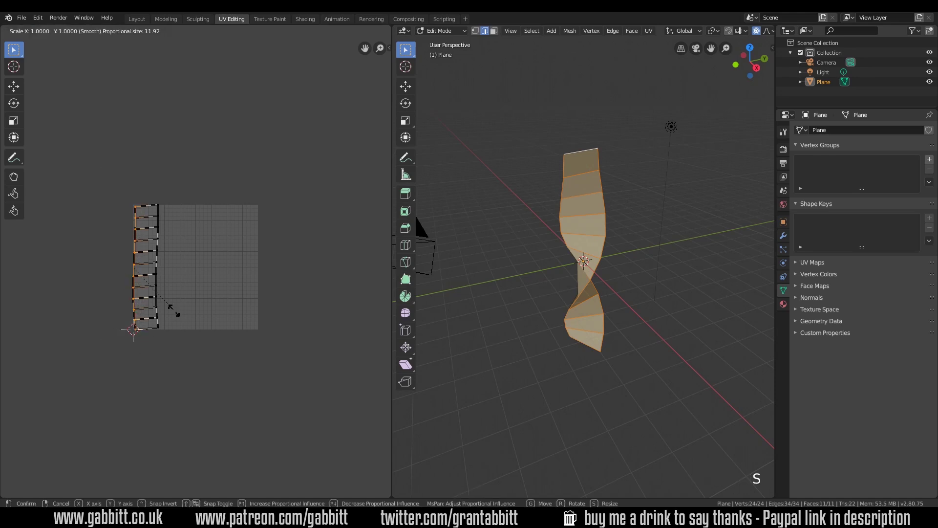
{"action": "key", "text": "x"}
{"action": "key", "text": "0"}
{"action": "right_click", "coordinate": [168, 311]}
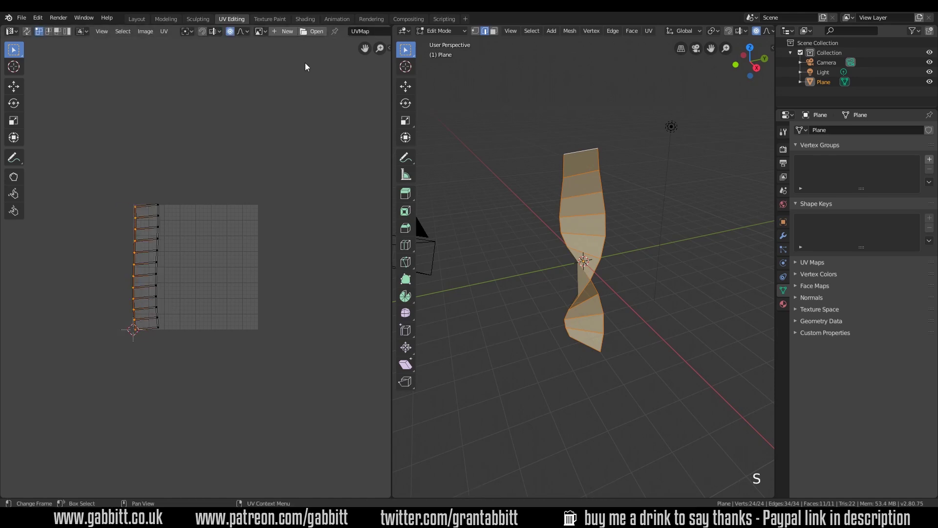
Disable proportional editing in the UV editor and straighten the left column of UV vertices by scaling X to 0.
{"action": "left_click", "coordinate": [230, 31]}
{"action": "left_click_drag", "start_coordinate": [109, 171], "coordinate": [141, 357]}
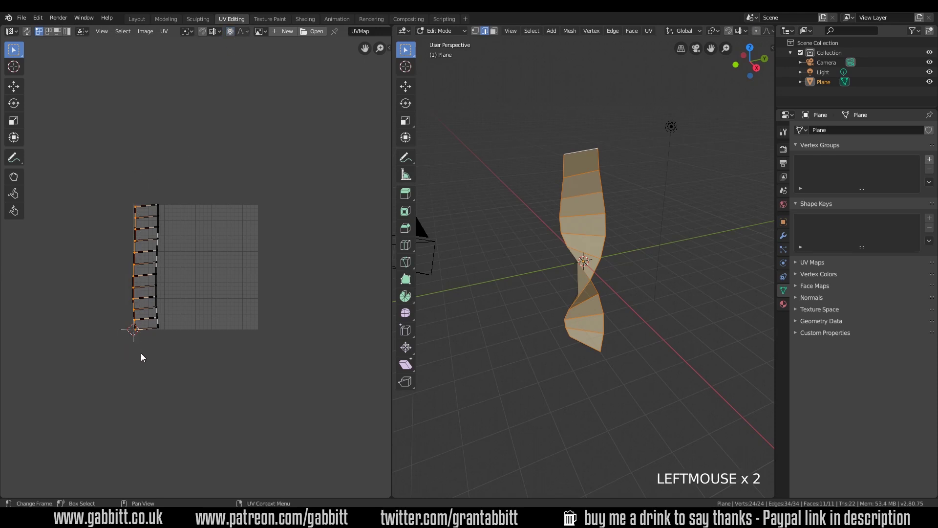
{"action": "key", "text": "s"}
{"action": "left_click", "coordinate": [141, 354]}
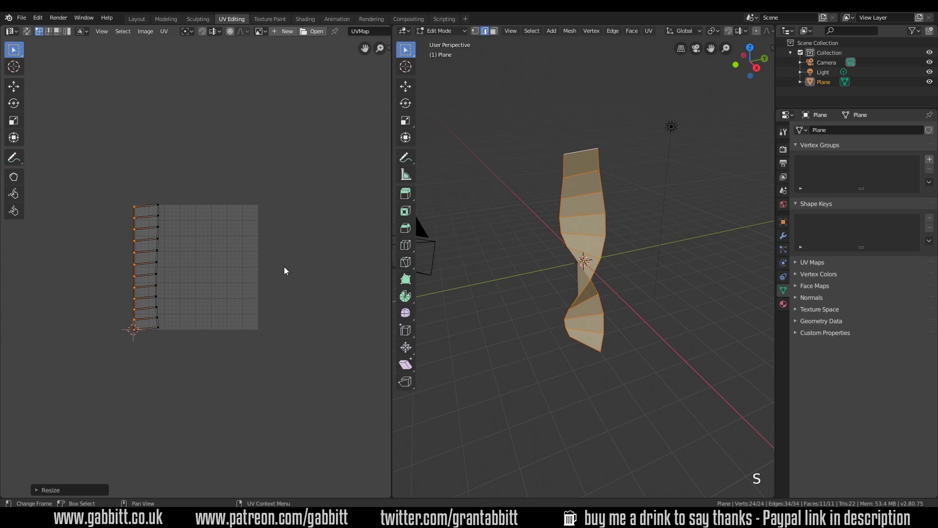
Straighten the right column of UV vertices by scaling it to 0 along X.
{"action": "left_click_drag", "start_coordinate": [143, 178], "coordinate": [221, 354]}
{"action": "key", "text": "s"}
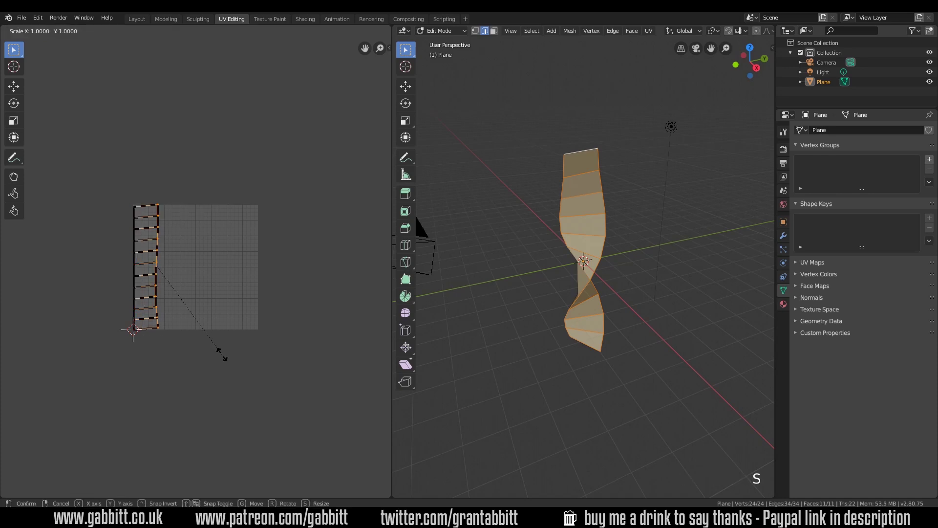
{"action": "key", "text": "x"}
{"action": "key", "text": "0"}
{"action": "left_click", "coordinate": [222, 354]}
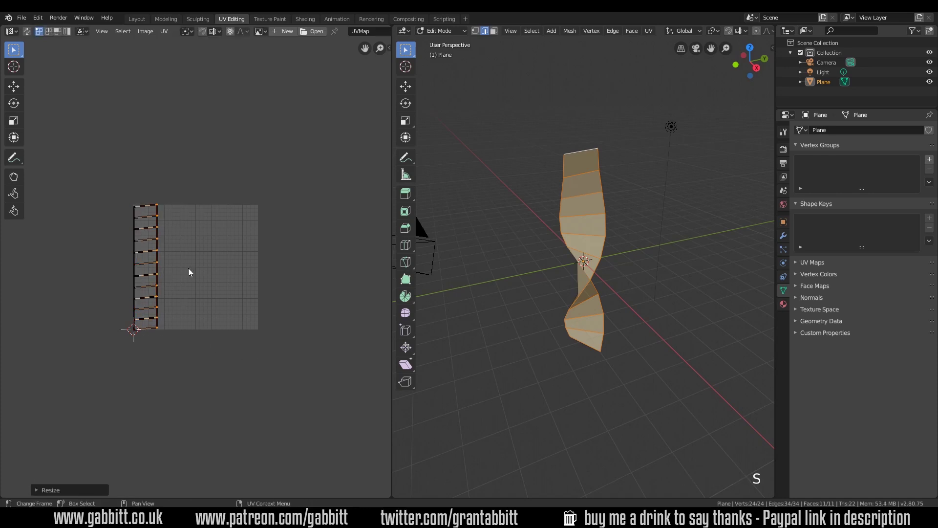
Move the right column of UV vertices down by about 0.018 to level the strip's cross edges.
{"action": "scroll", "coordinate": [189, 268], "scroll_direction": "up", "scroll_amount": 3}
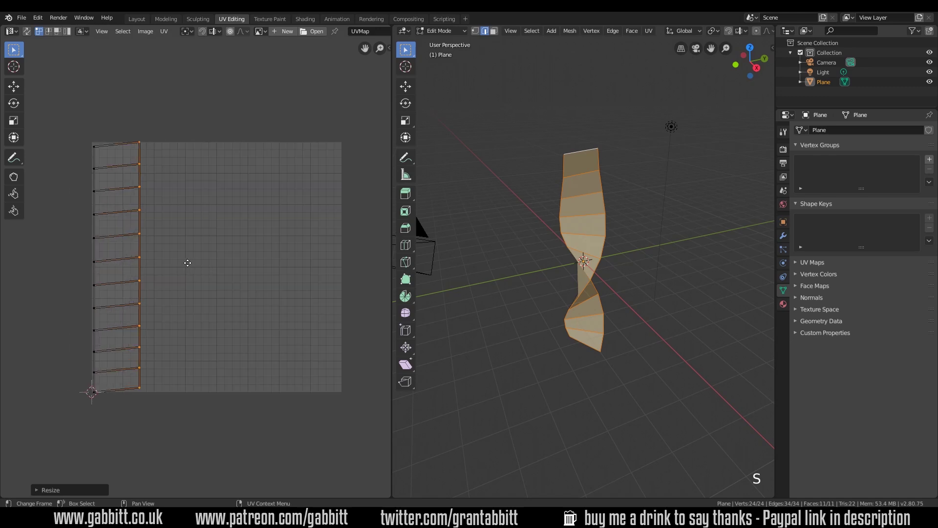
{"action": "key", "text": "g"}
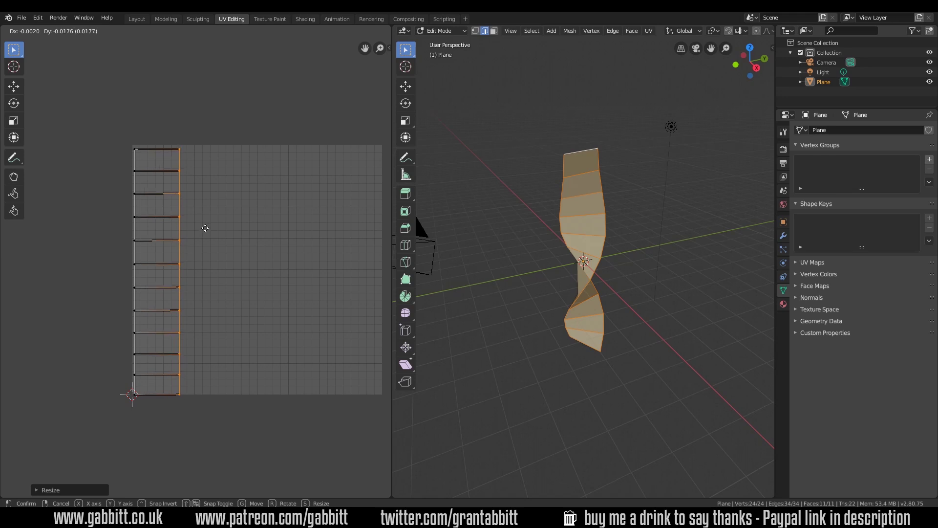
{"action": "left_click", "coordinate": [205, 228]}
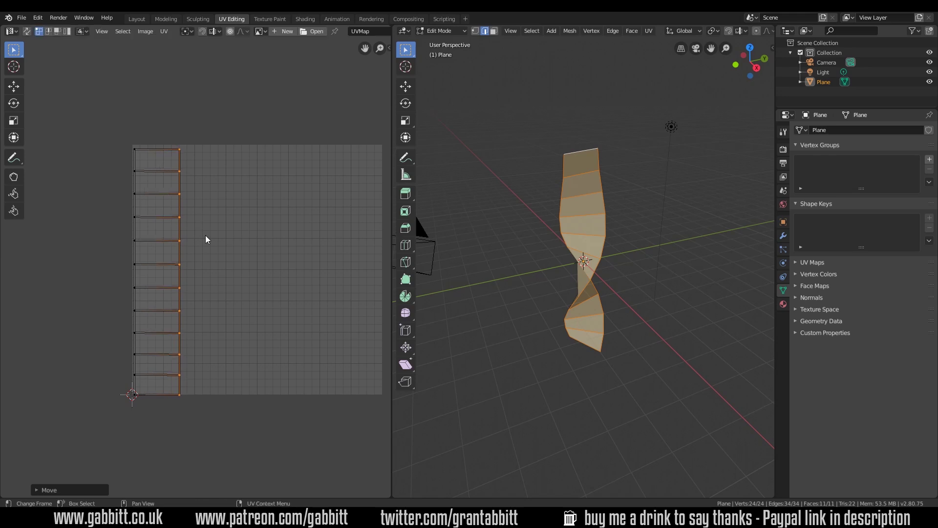
Return to Object Mode, switch to the Shading workspace and create a new material for the twisted strip.
{"action": "key", "text": "Tab"}
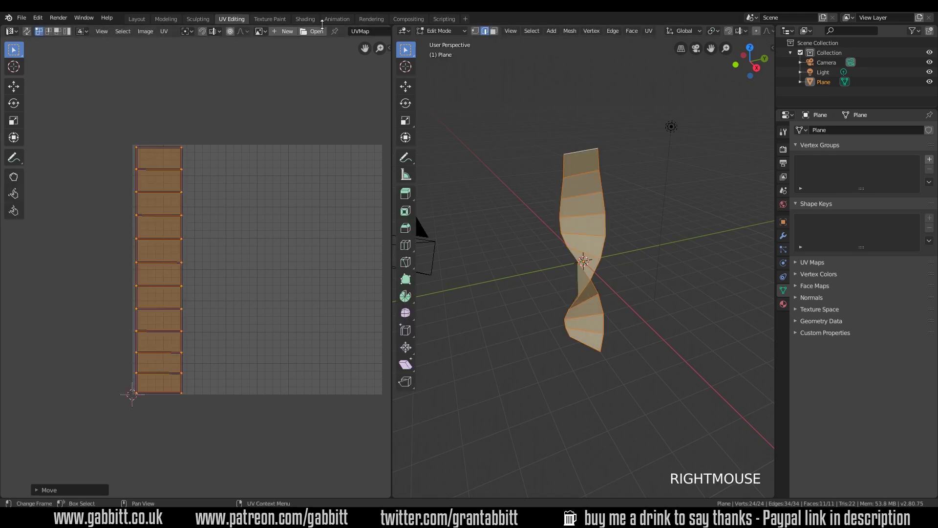
{"action": "left_click", "coordinate": [310, 18]}
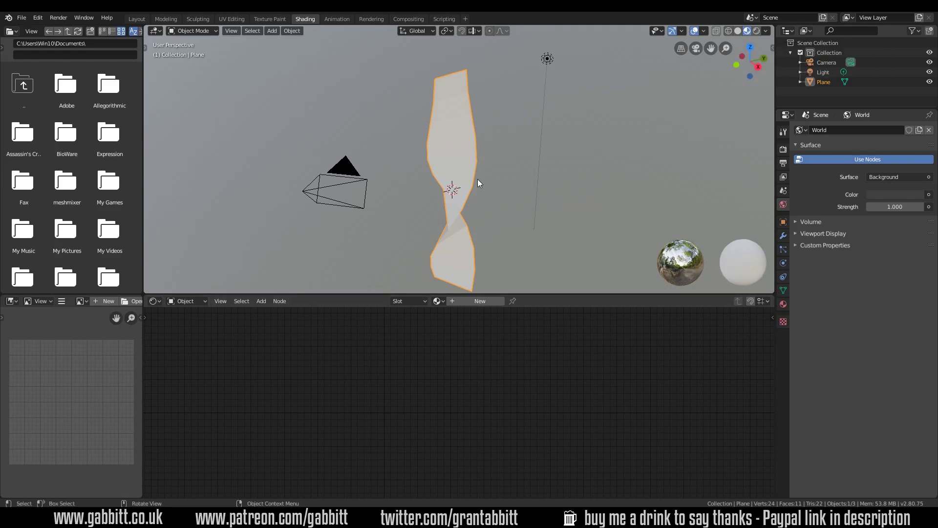
{"action": "left_click", "coordinate": [473, 299]}
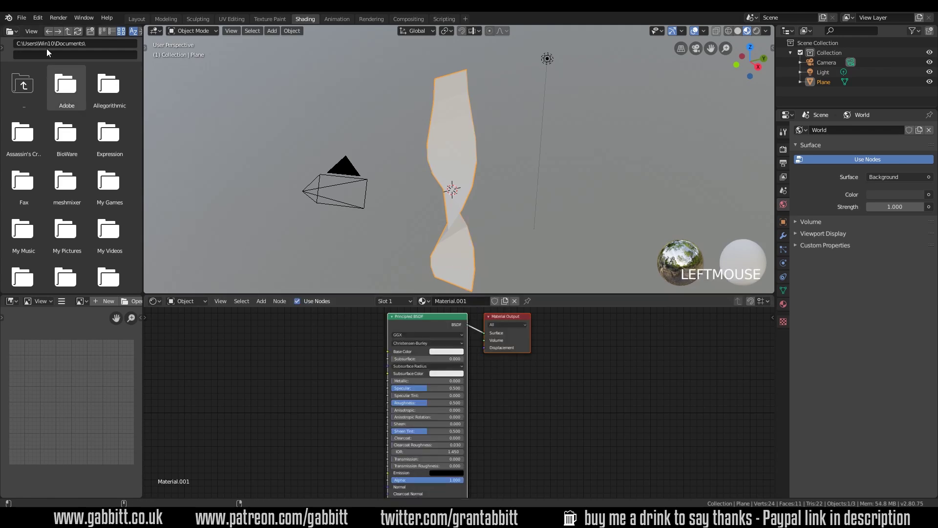
Add "blue swirl streaks.png" from E:\blender stuff as an image texture node beside the Principled BSDF.
{"action": "key", "text": "t"}
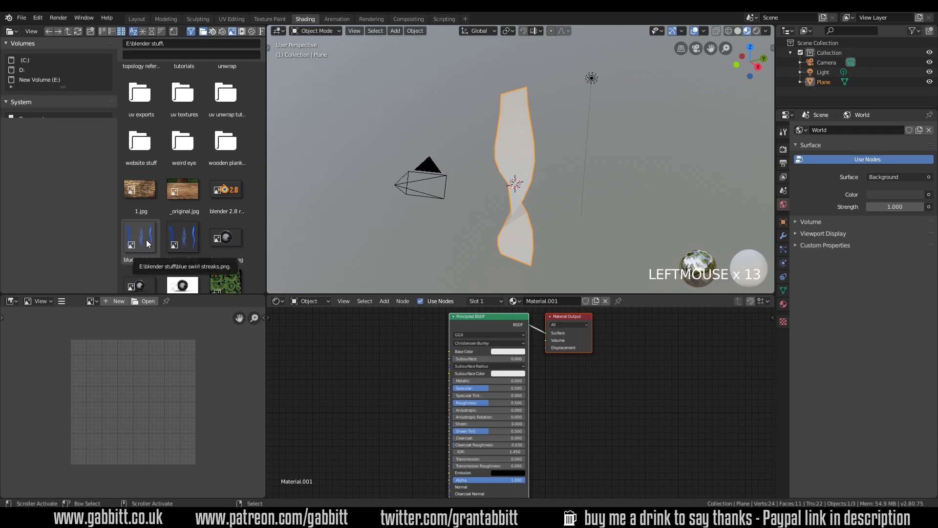
{"action": "mouse_move", "coordinate": [146, 240]}
{"action": "left_mouse_down"}
{"action": "mouse_move", "coordinate": [391, 386]}
{"action": "mouse_move", "coordinate": [365, 381]}
{"action": "left_mouse_up"}
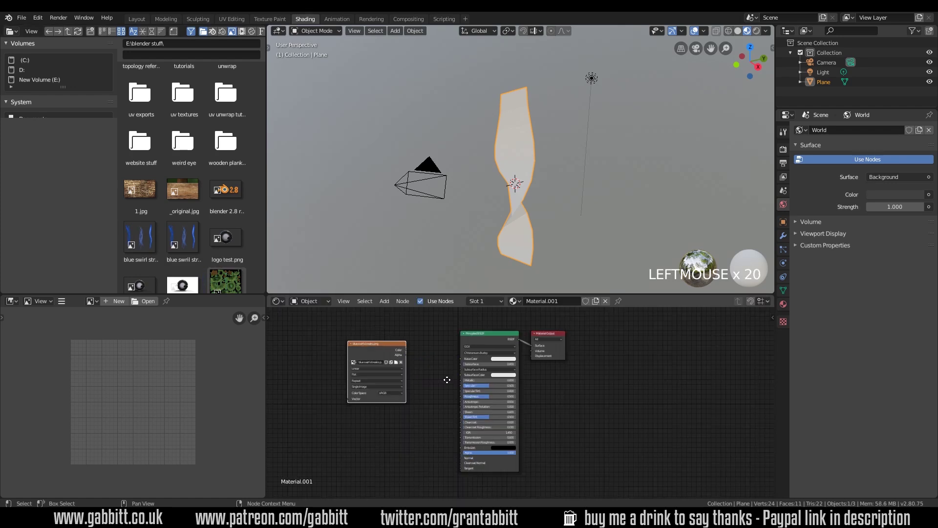
{"action": "middle_click_drag", "start_coordinate": [447, 377], "coordinate": [450, 394]}
{"action": "left_click_drag", "start_coordinate": [368, 361], "coordinate": [362, 350]}
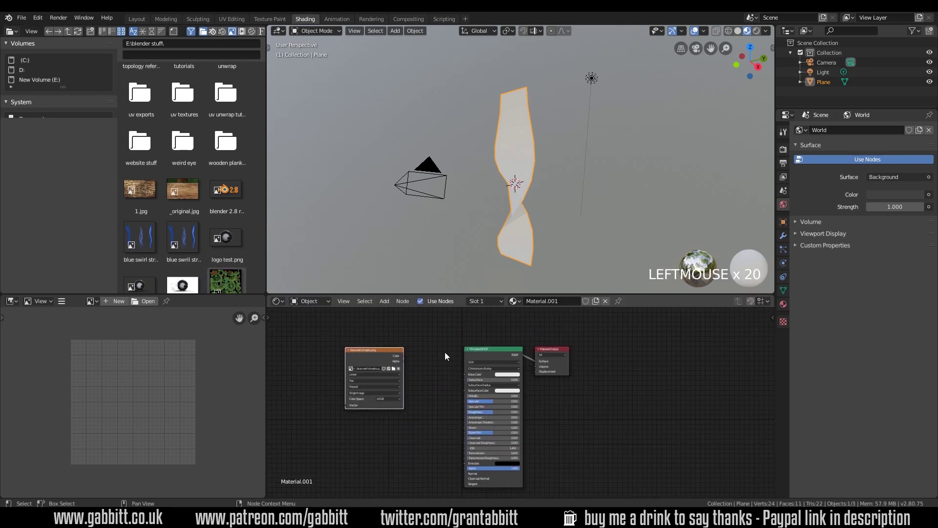
Replace the Principled BSDF with an Emission shader and connect the image texture's Color output to its Color input.
{"action": "left_click", "coordinate": [485, 352]}
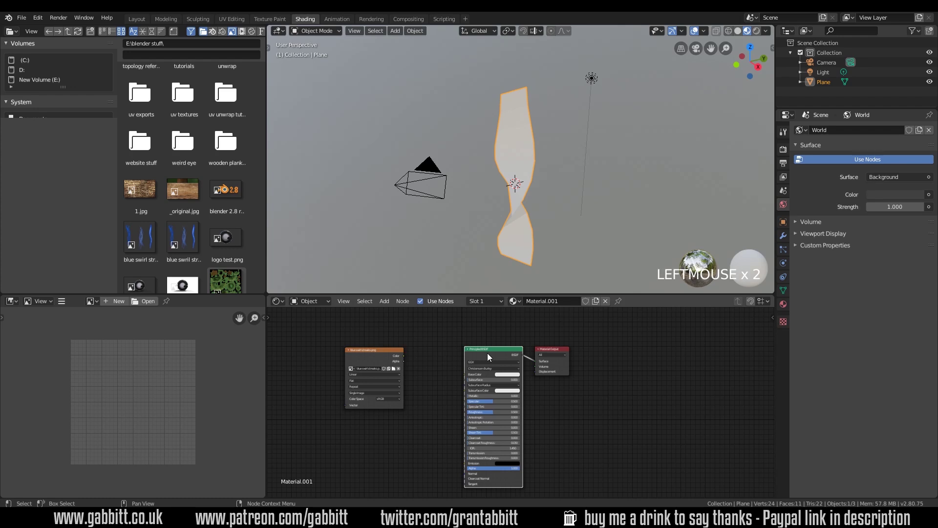
{"action": "key", "text": "shift+s"}
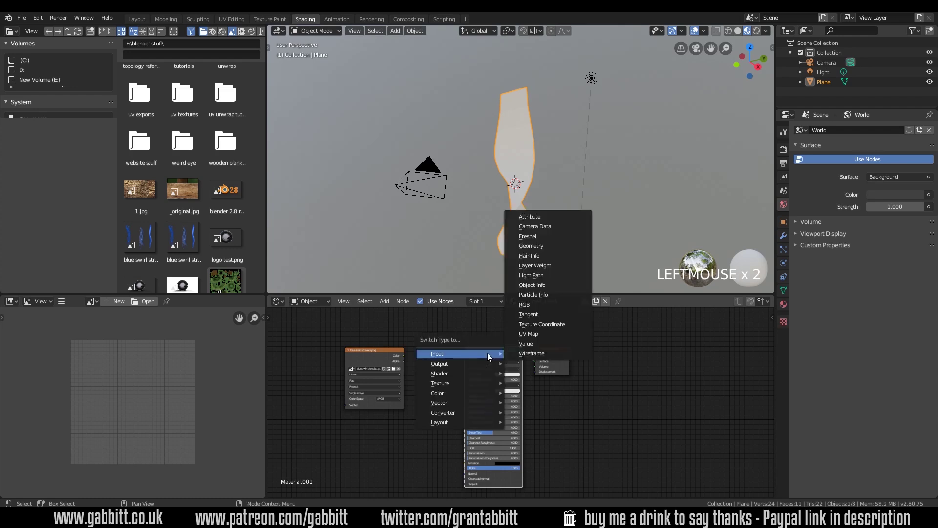
{"action": "mouse_move", "coordinate": [466, 374]}
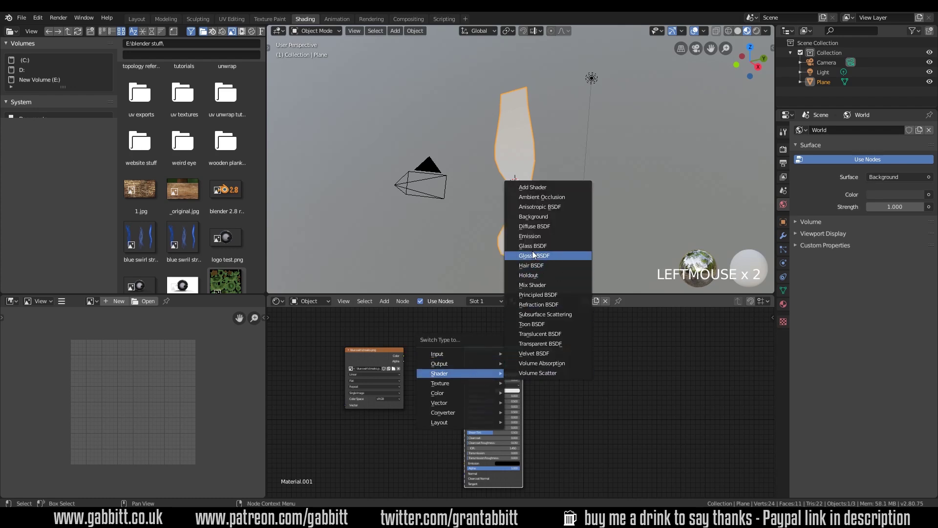
{"action": "left_click", "coordinate": [531, 236]}
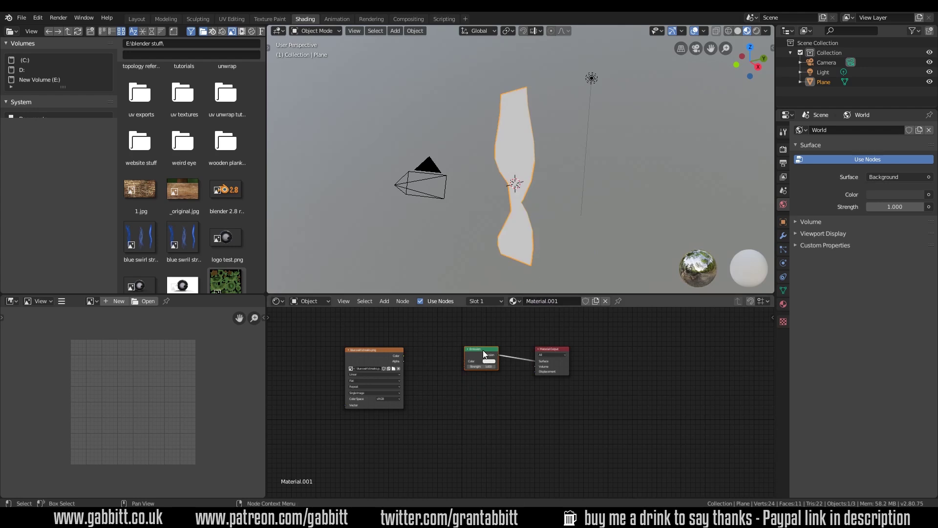
{"action": "left_click_drag", "start_coordinate": [483, 350], "coordinate": [505, 354]}
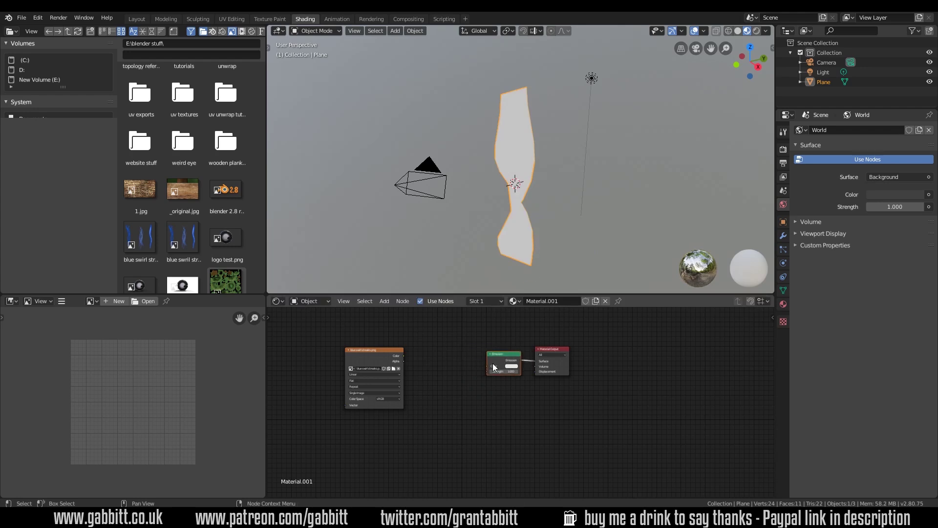
{"action": "left_click_drag", "start_coordinate": [405, 356], "coordinate": [487, 367]}
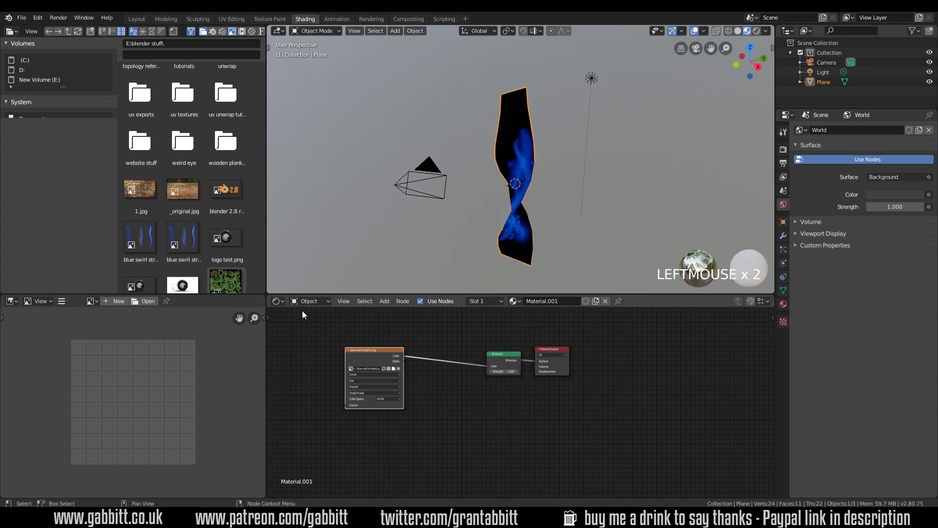
Show "blue swirl streaks.png" in the UV Editor and enter Edit Mode so the strip's UVs overlay it.
{"action": "left_click", "coordinate": [93, 301]}
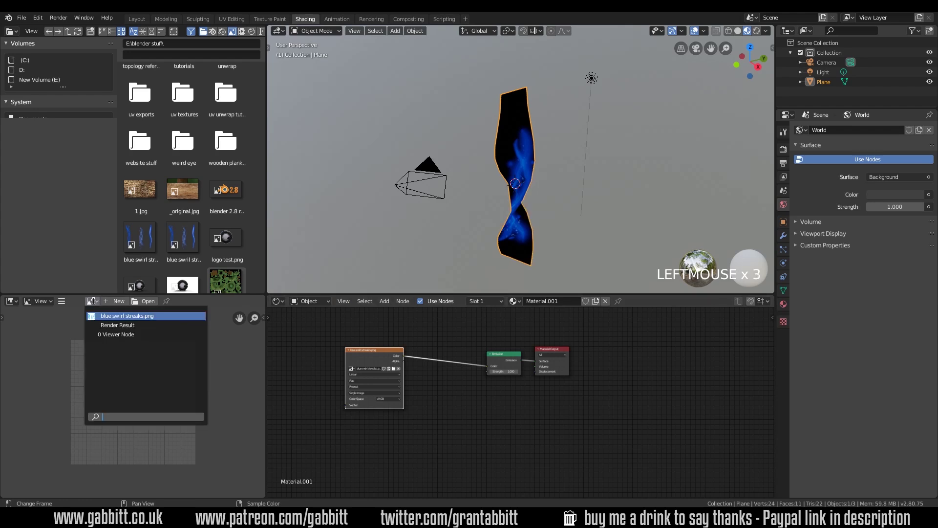
{"action": "left_click", "coordinate": [114, 316]}
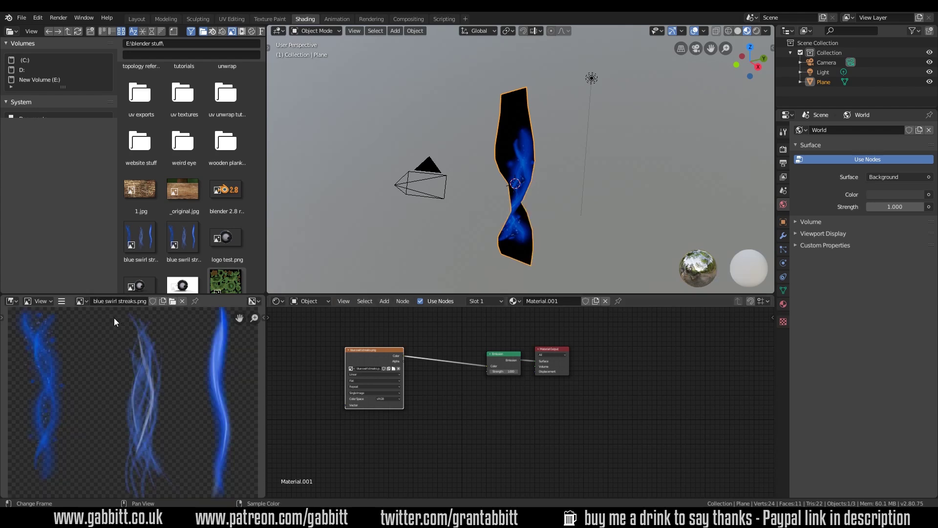
{"action": "left_click", "coordinate": [16, 301]}
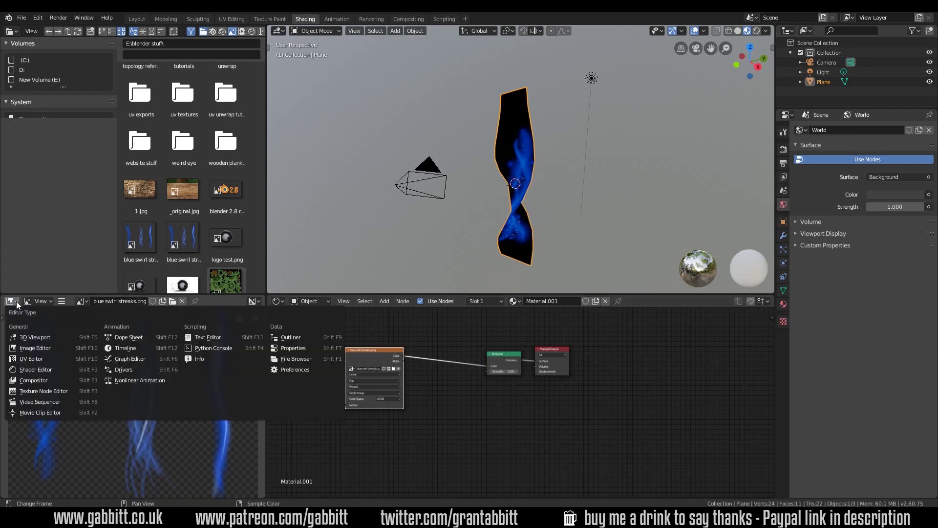
{"action": "left_click", "coordinate": [24, 359]}
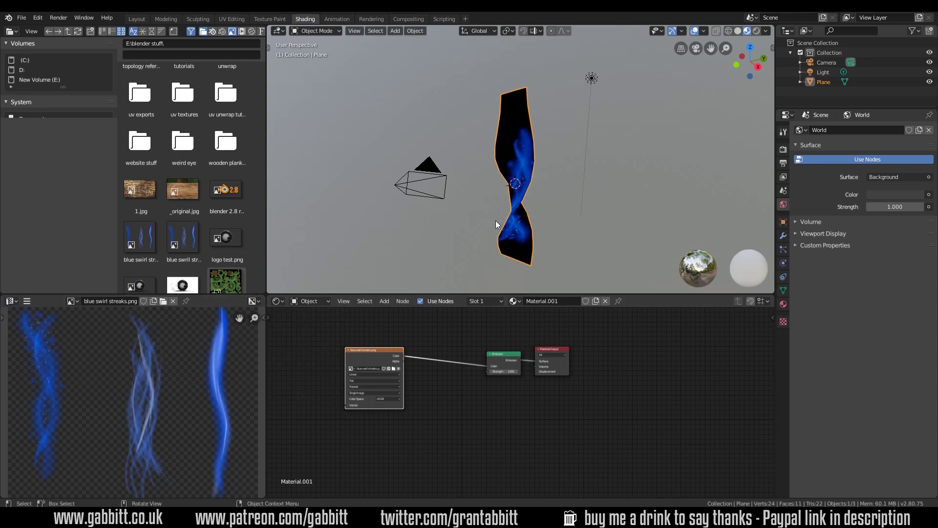
{"action": "key", "text": "Tab"}
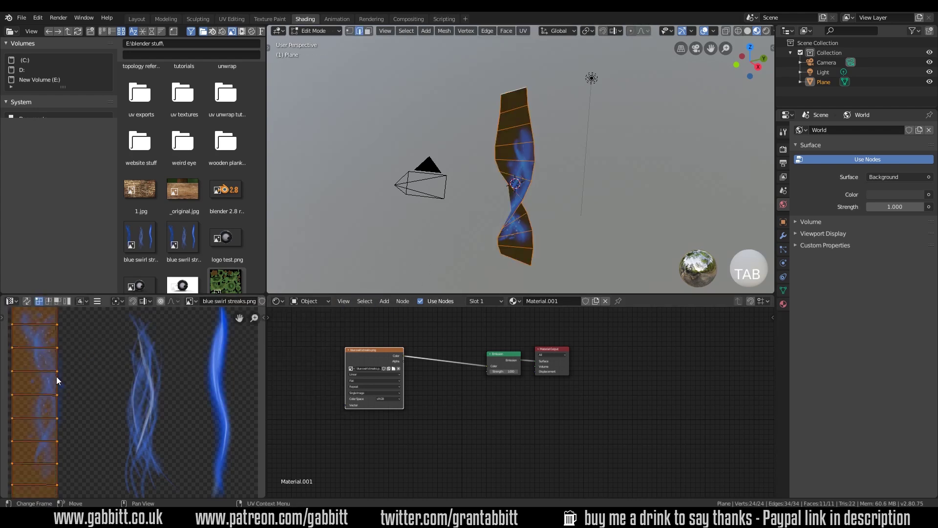
{"action": "scroll", "coordinate": [57, 377], "scroll_direction": "down", "scroll_amount": 1}
{"action": "scroll", "coordinate": [94, 377], "scroll_direction": "down", "scroll_amount": 1}
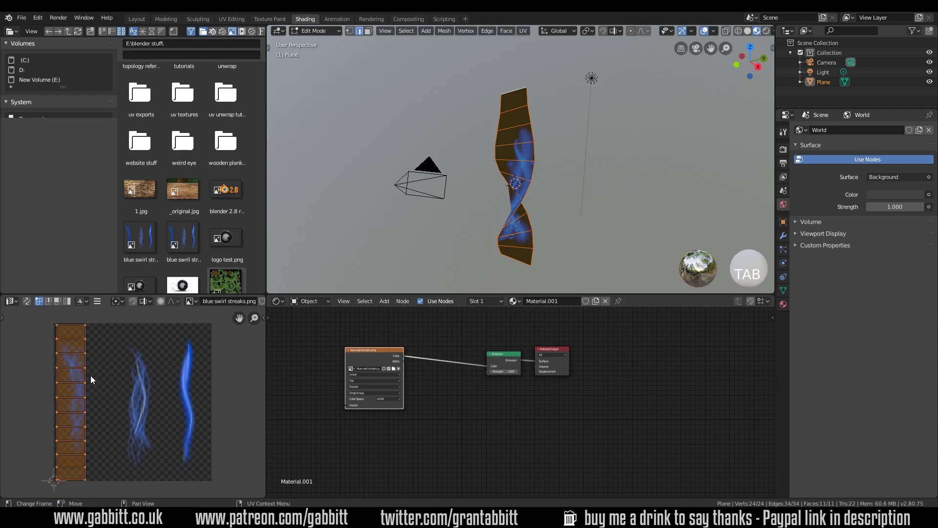
Maximize the UV editor, move the strip's UVs over the first swirl streak and widen them about 1.26 times along X.
{"action": "key", "text": "ctrl+space"}
{"action": "scroll", "coordinate": [420, 332], "scroll_direction": "up", "scroll_amount": 3}
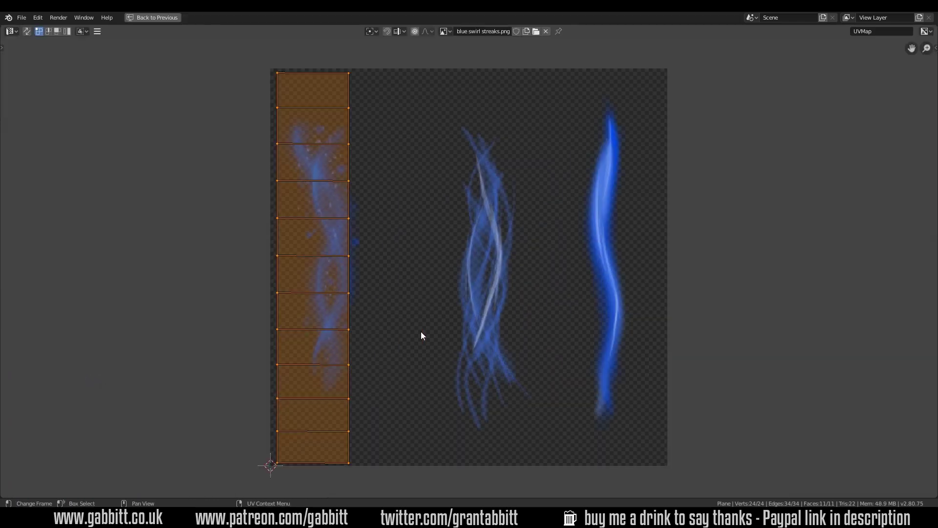
{"action": "key", "text": "g"}
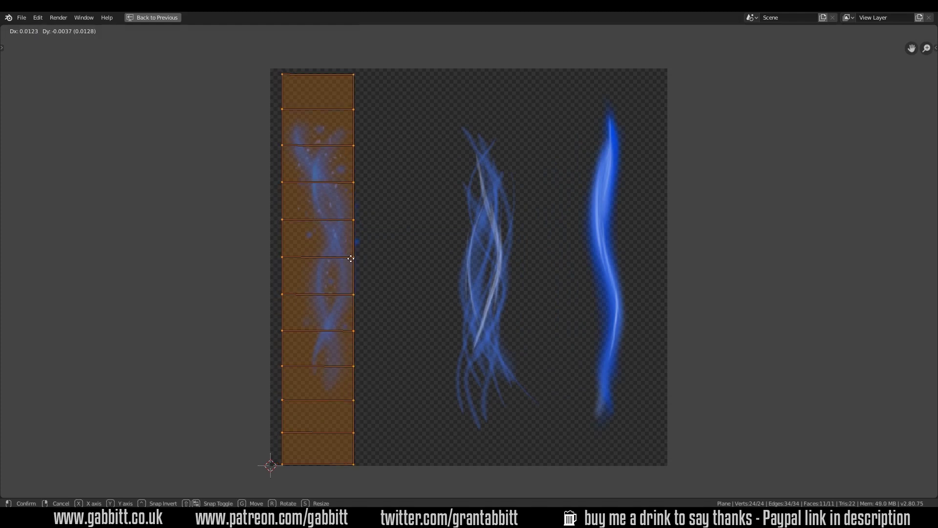
{"action": "left_click", "coordinate": [362, 257]}
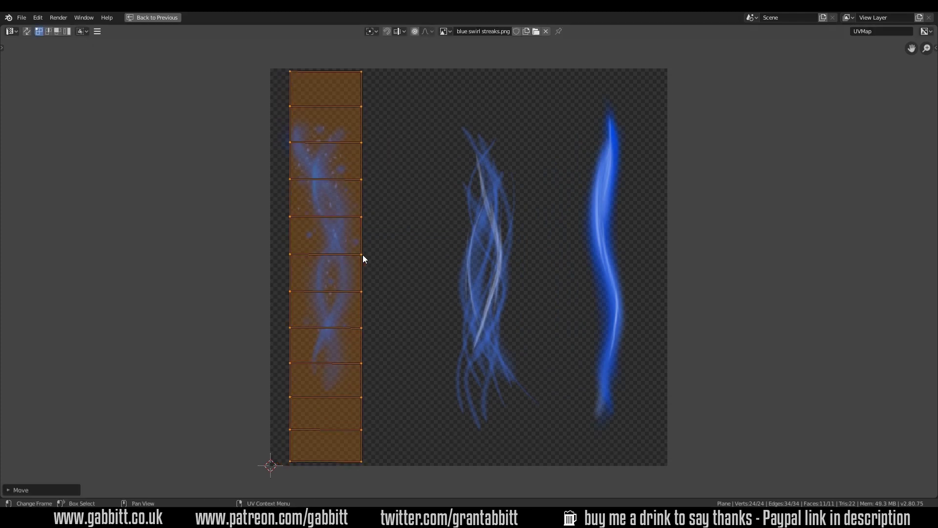
{"action": "key", "text": "s"}
{"action": "key", "text": "x"}
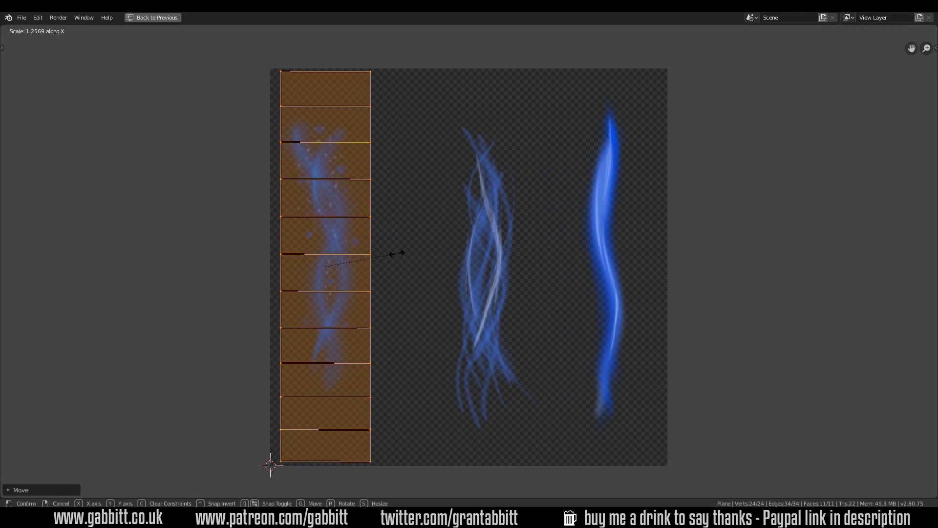
{"action": "left_click", "coordinate": [397, 253]}
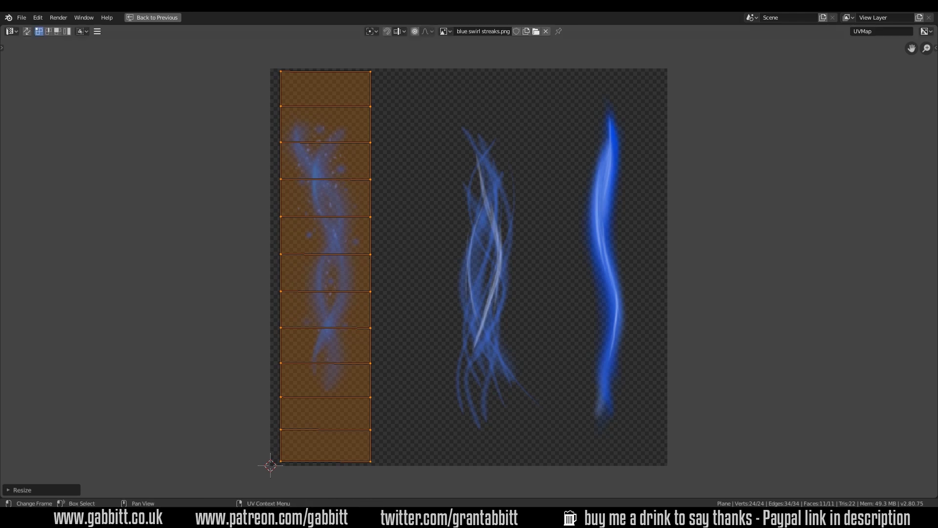
Scale the UVs to about 0.83 along Y, position them around the first streak and restore the full workspace layout.
{"action": "key", "text": "s"}
{"action": "key", "text": "y"}
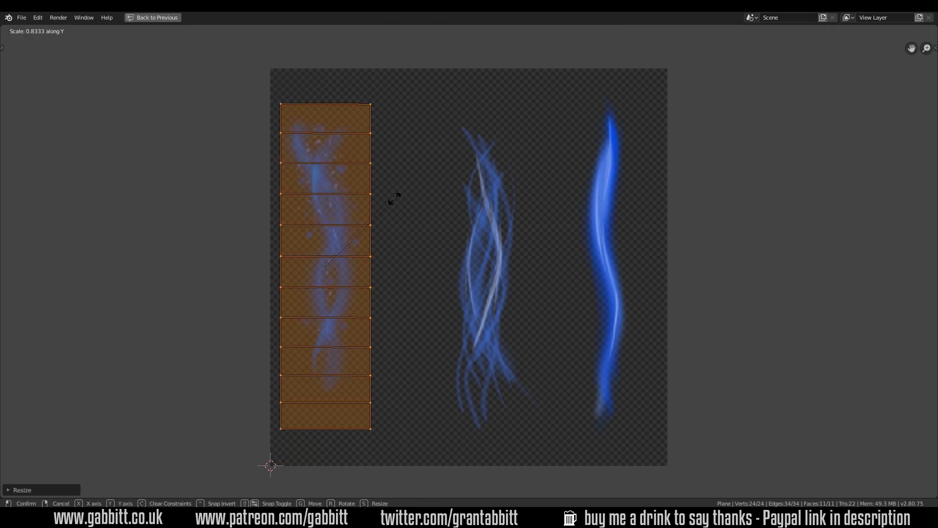
{"action": "left_click", "coordinate": [395, 198]}
{"action": "key", "text": "g"}
{"action": "left_click", "coordinate": [376, 207]}
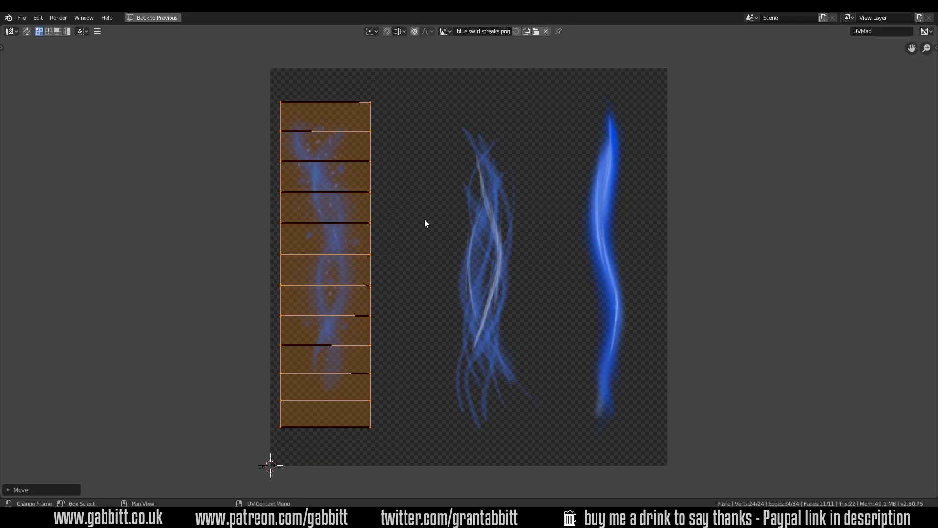
{"action": "key", "text": "ctrl+space"}
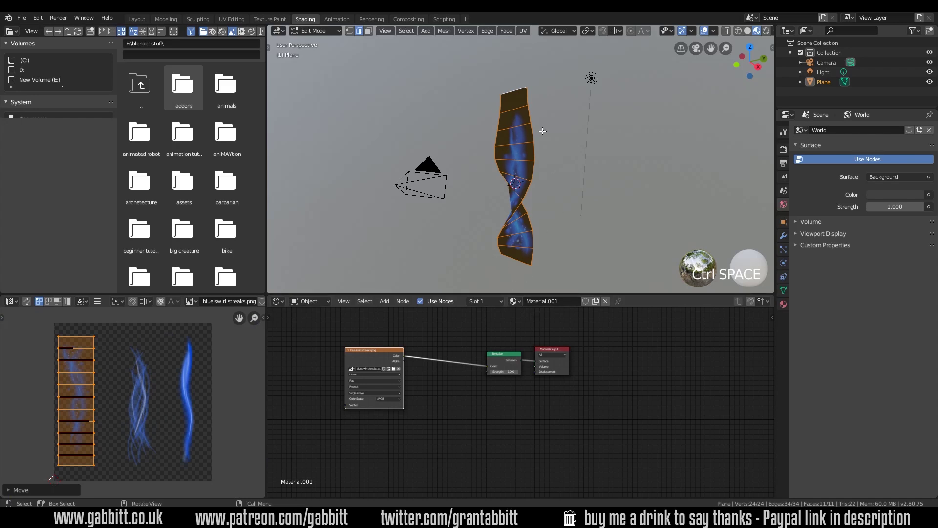
Set the Emission strength to 5 and add a Transparent BSDF node below it, moving Material Output away to make room.
{"action": "left_click_drag", "start_coordinate": [508, 371], "coordinate": [470, 345]}
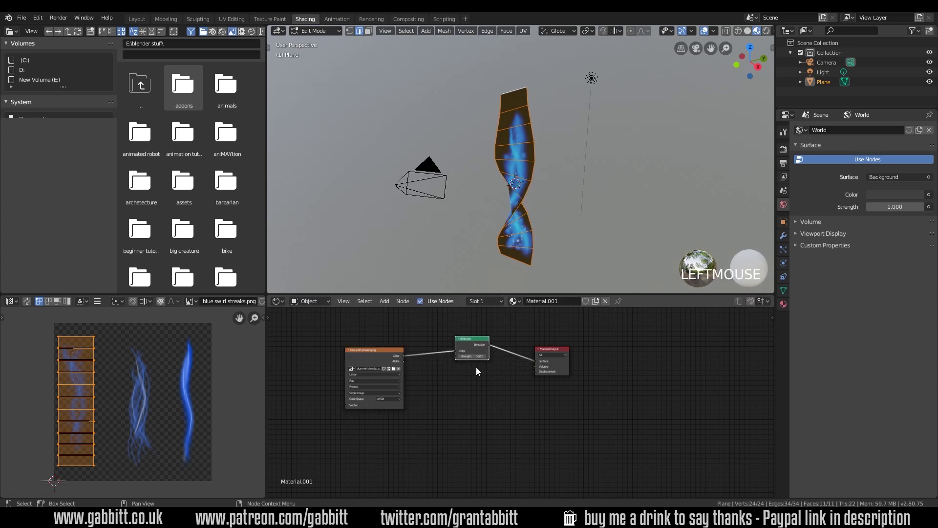
{"action": "key", "text": "shift+a"}
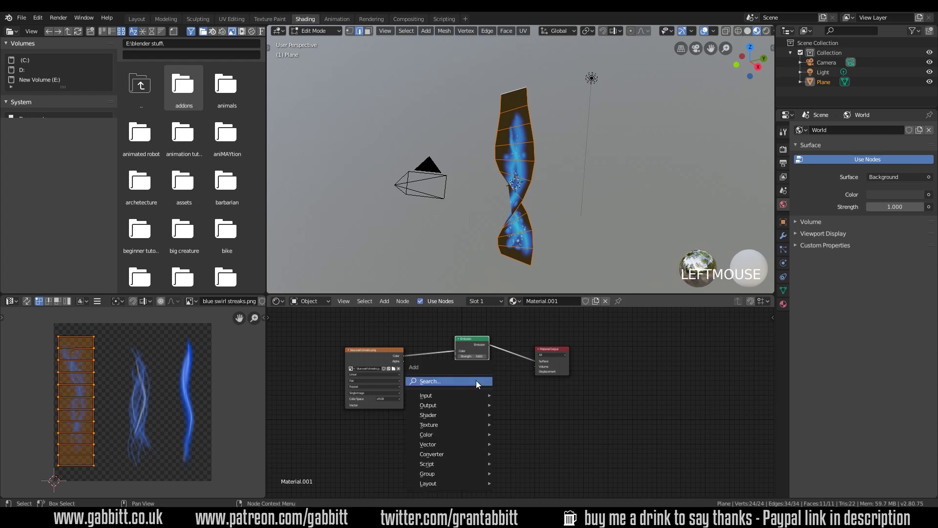
{"action": "mouse_move", "coordinate": [459, 414]}
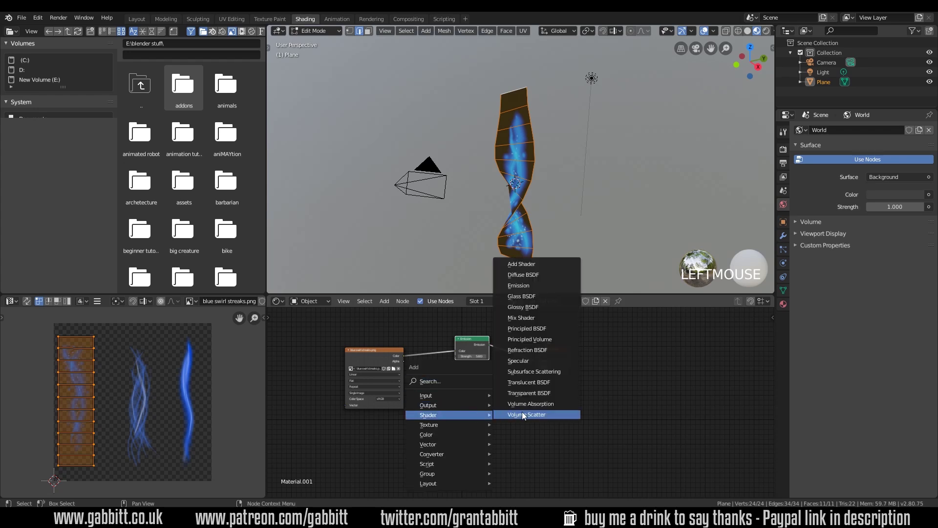
{"action": "left_click", "coordinate": [524, 391]}
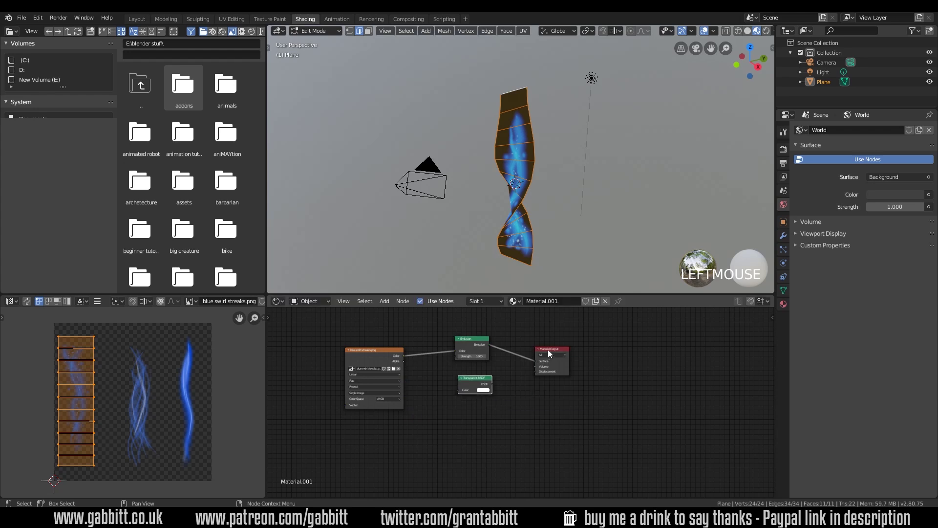
{"action": "left_click_drag", "start_coordinate": [550, 353], "coordinate": [598, 348]}
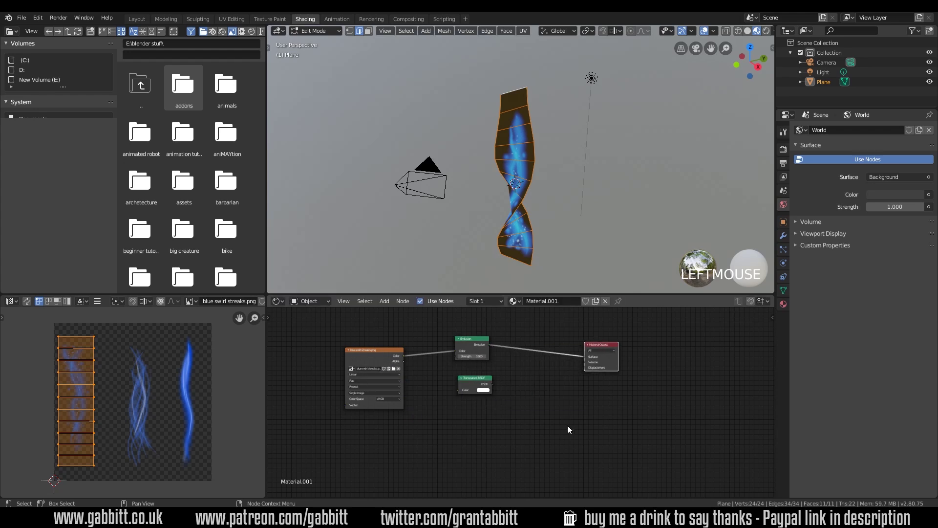
{"action": "scroll", "coordinate": [562, 425], "scroll_direction": "up", "scroll_amount": 2}
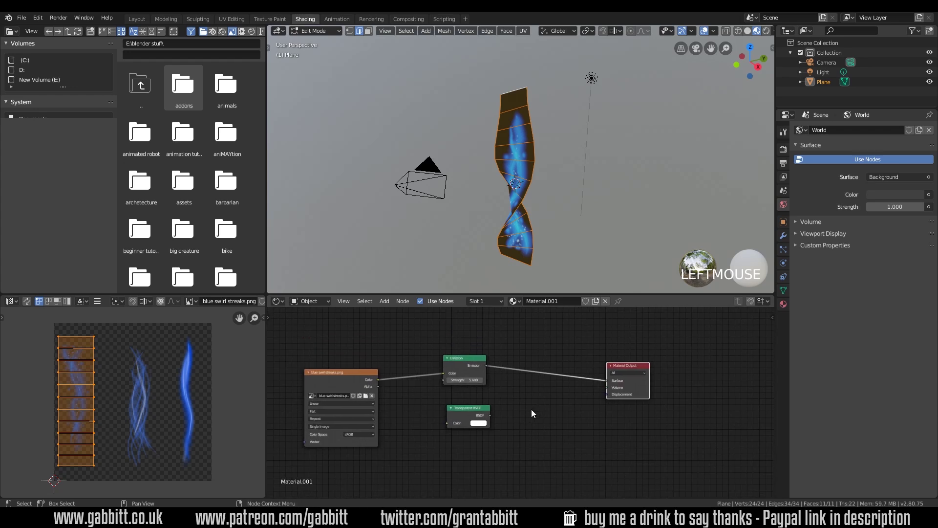
Search the add-ons in the Preferences for "node".
{"action": "left_click", "coordinate": [37, 18]}
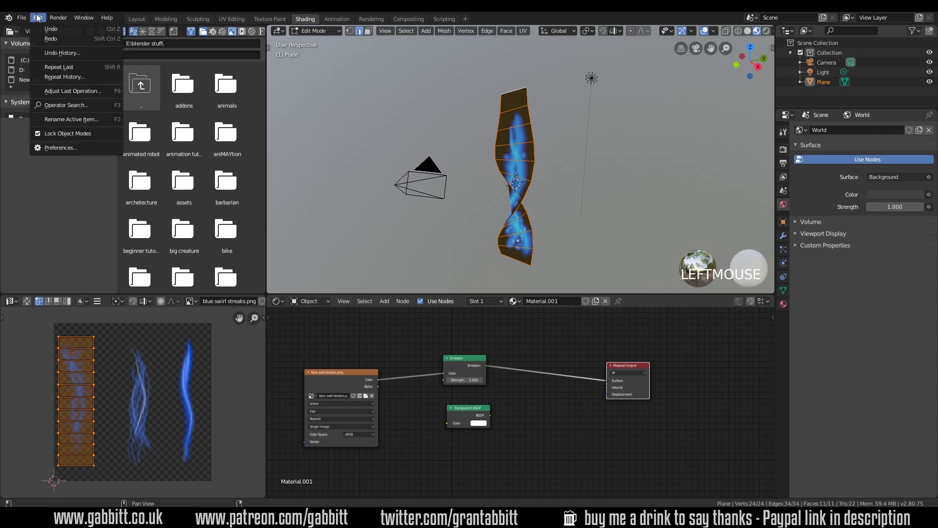
{"action": "left_click", "coordinate": [45, 148]}
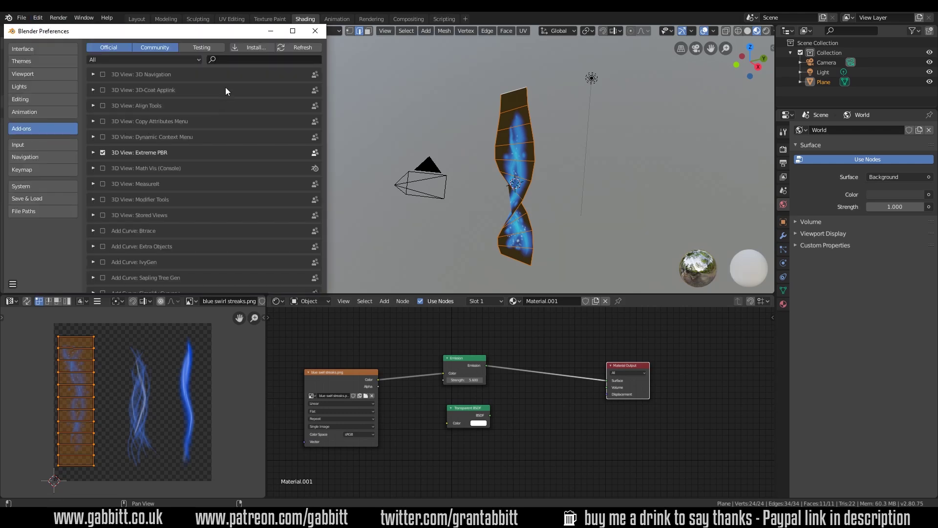
{"action": "left_click", "coordinate": [232, 58]}
{"action": "type", "text": "node"}
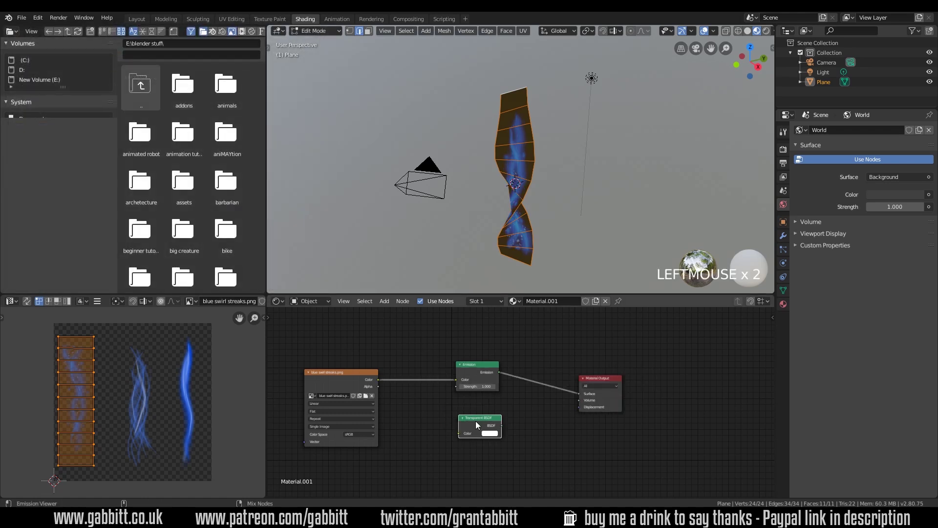
Combine the Emission and Transparent BSDF nodes through a Mix Shader, space the nodes out and connect the image's Alpha to the mix Fac.
{"action": "right_click_drag", "start_coordinate": [475, 377], "coordinate": [475, 377], "text": "ctrl+shift"}
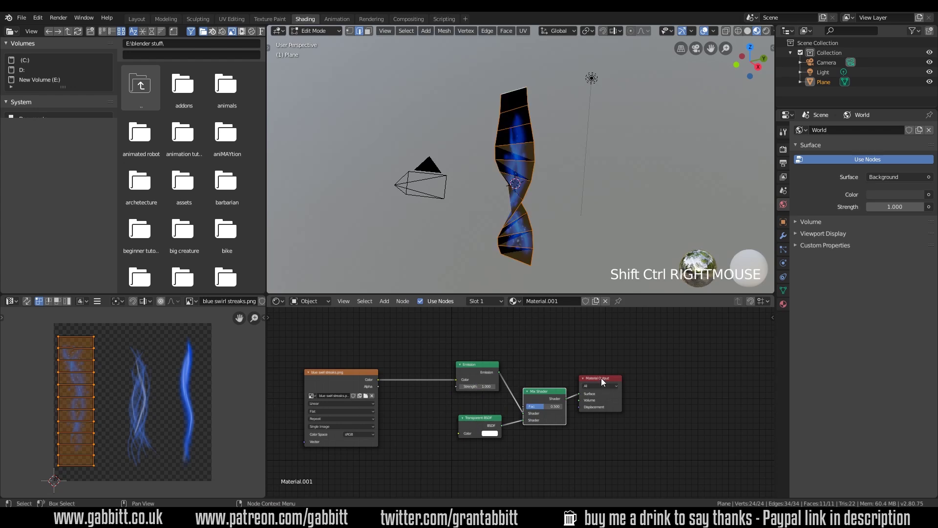
{"action": "left_click_drag", "start_coordinate": [601, 382], "coordinate": [657, 384]}
{"action": "left_click_drag", "start_coordinate": [560, 394], "coordinate": [578, 385]}
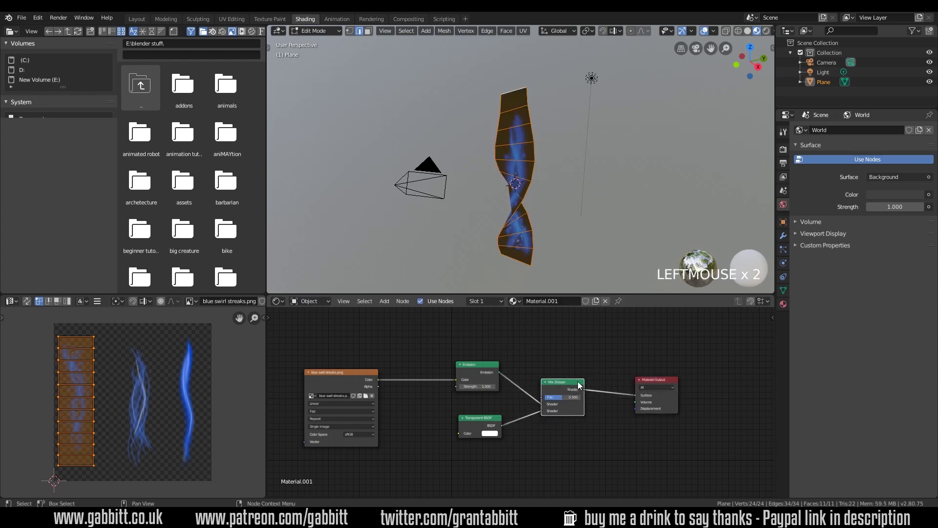
{"action": "key", "text": "shift+a"}
{"action": "mouse_move", "coordinate": [549, 381]}
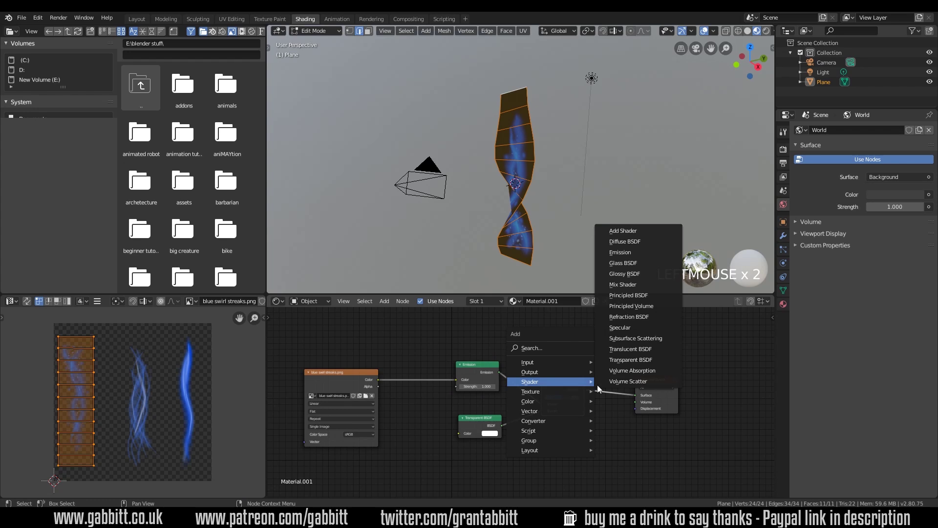
{"action": "scroll", "coordinate": [531, 423], "scroll_direction": "up", "scroll_amount": 2}
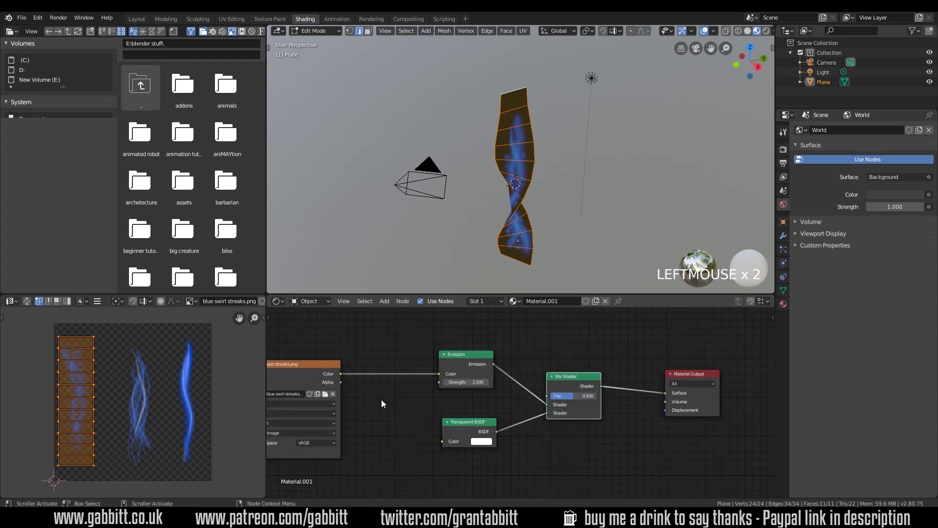
{"action": "mouse_move", "coordinate": [342, 383]}
{"action": "left_mouse_down"}
{"action": "mouse_move", "coordinate": [395, 365]}
{"action": "mouse_move", "coordinate": [547, 396]}
{"action": "left_mouse_up"}
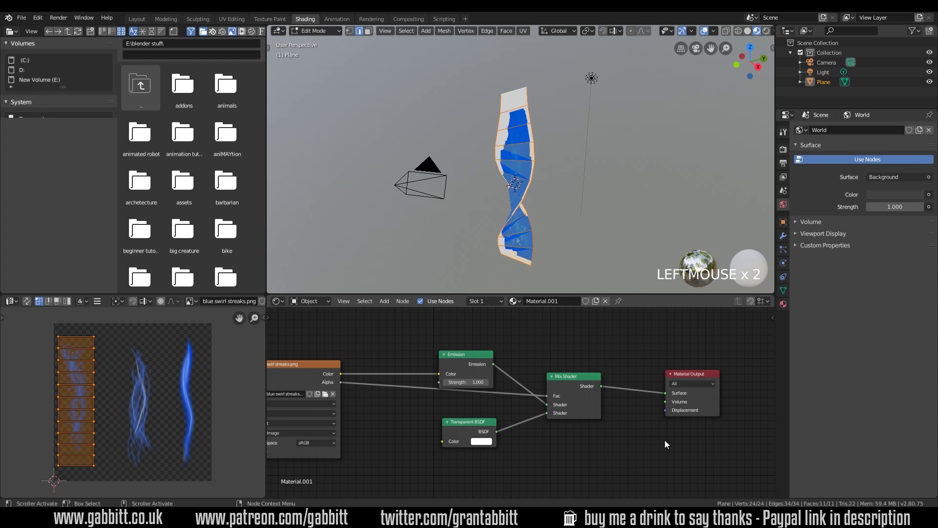
Set the material's Blend Mode and Shadow Mode to Alpha Hashed and swap the two shader inputs of the Mix Shader.
{"action": "left_click", "coordinate": [770, 319]}
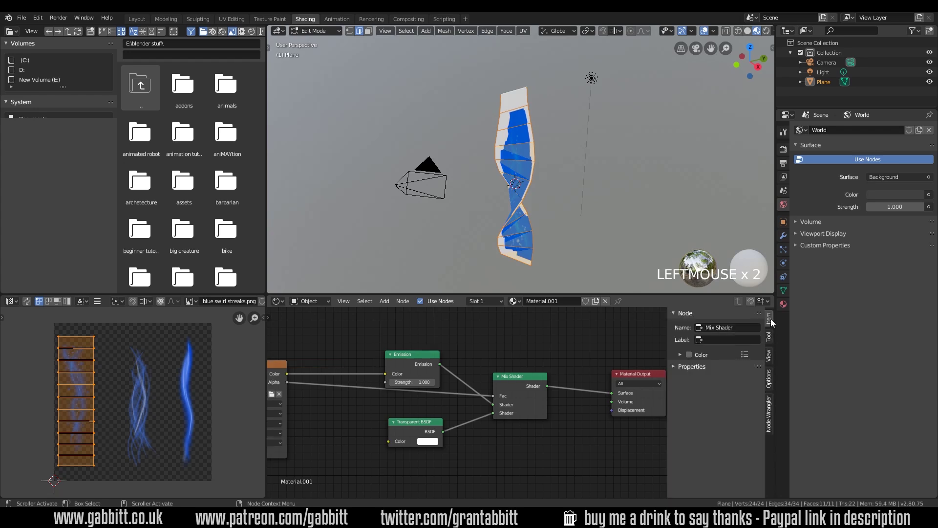
{"action": "left_click", "coordinate": [769, 376]}
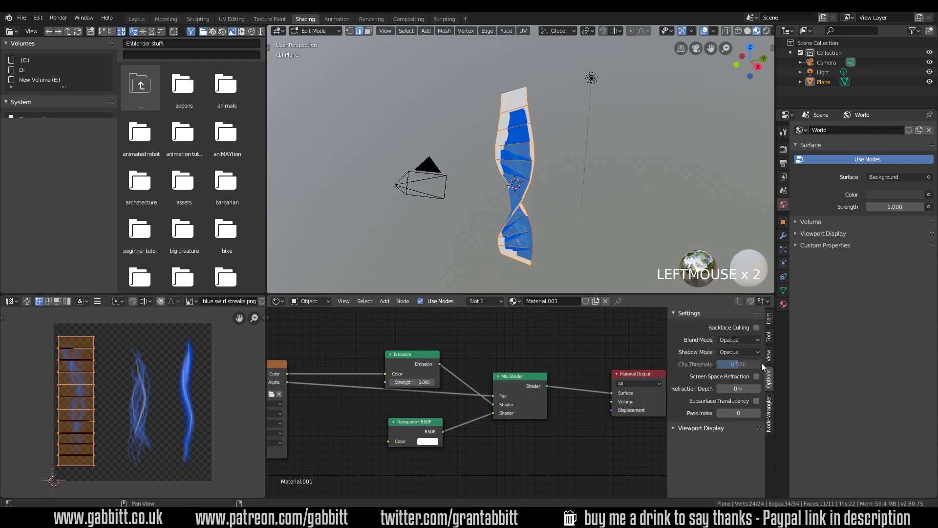
{"action": "left_click", "coordinate": [751, 340]}
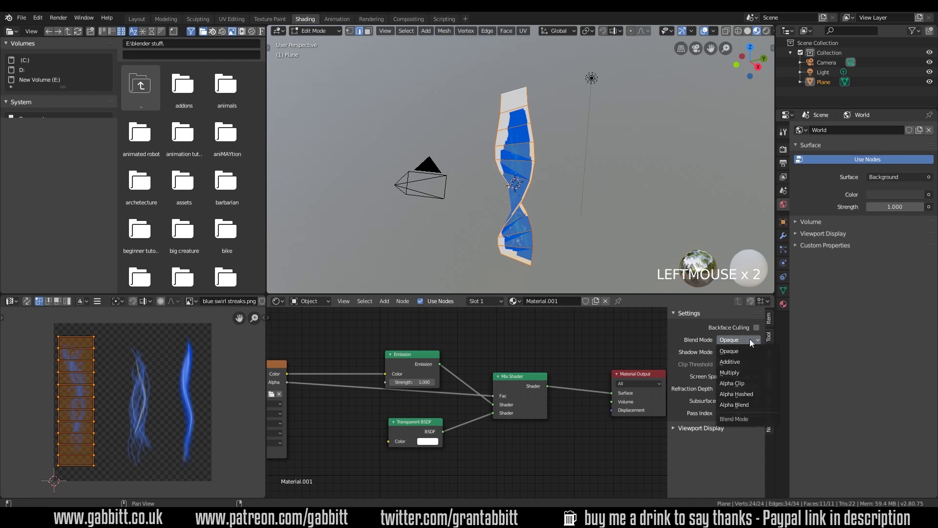
{"action": "left_click", "coordinate": [750, 394]}
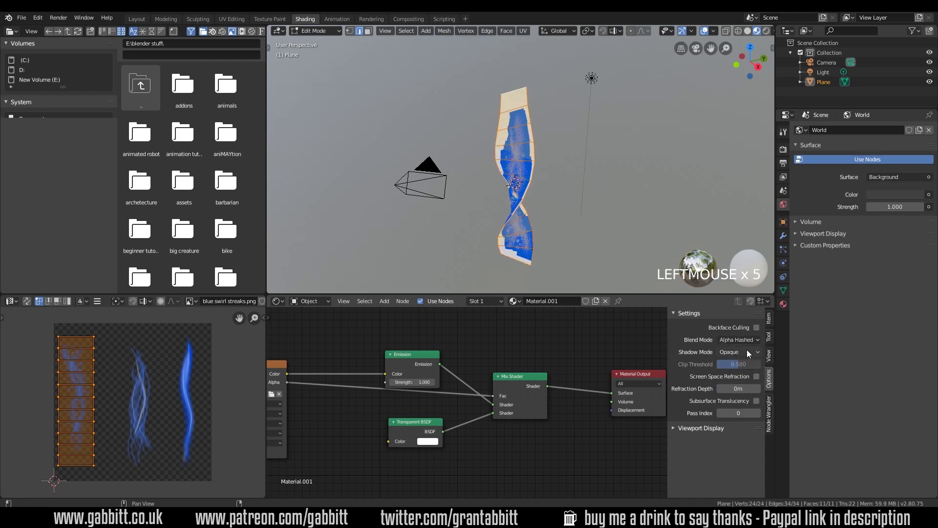
{"action": "left_click", "coordinate": [747, 350]}
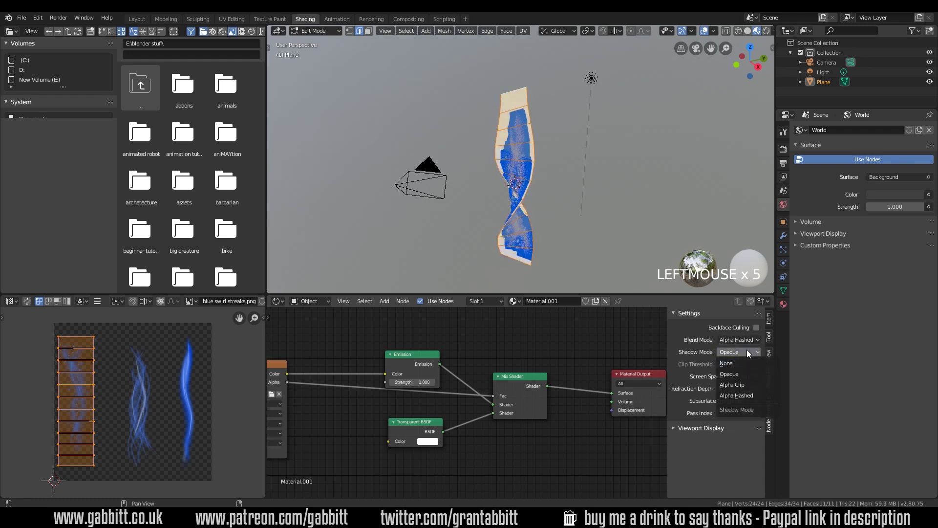
{"action": "left_click", "coordinate": [744, 394]}
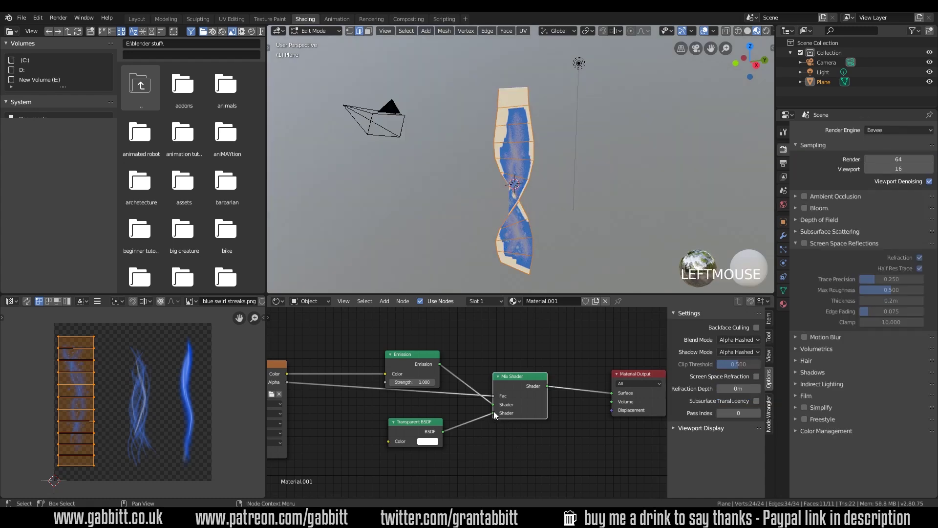
{"action": "left_click_drag", "start_coordinate": [494, 413], "coordinate": [494, 408]}
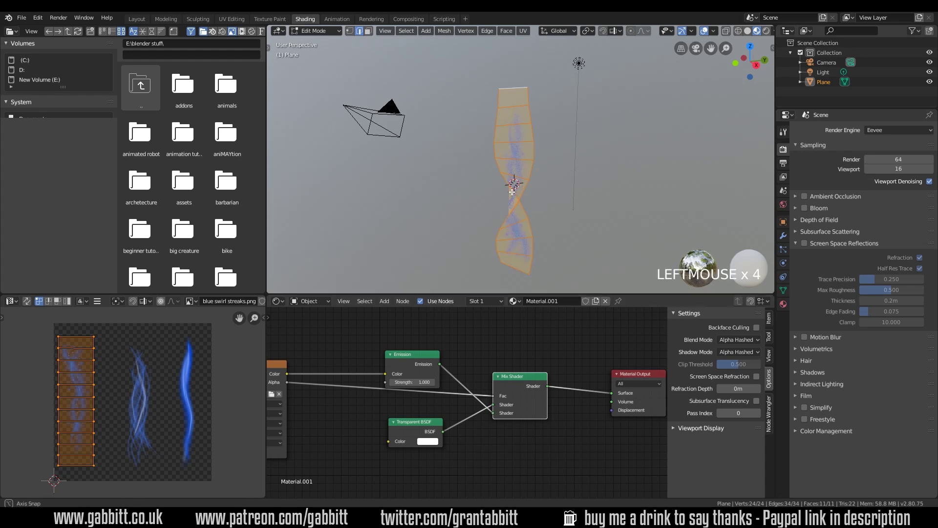
{"action": "middle_click_drag", "start_coordinate": [533, 195], "coordinate": [513, 196]}
Set the World background color to black and inspect the strip in rendered viewport shading.
{"action": "left_click", "coordinate": [310, 301]}
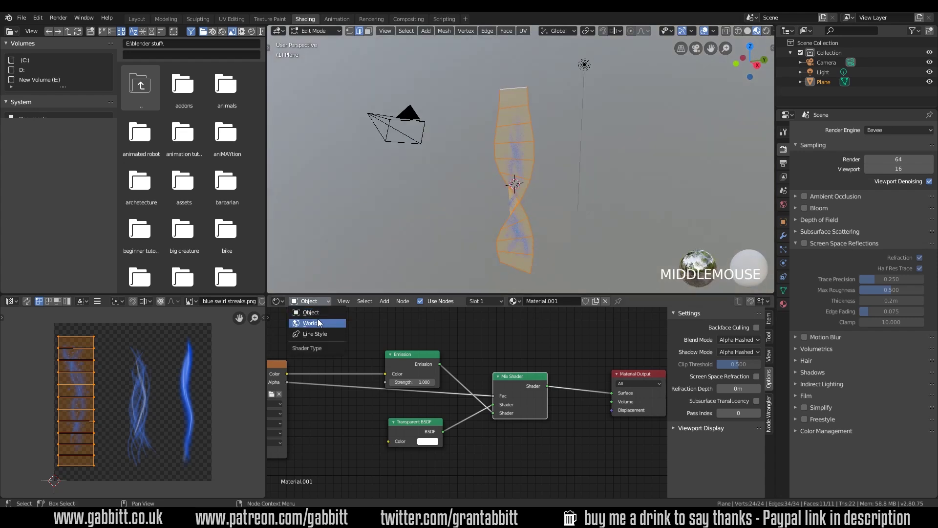
{"action": "left_click", "coordinate": [318, 322]}
{"action": "left_click", "coordinate": [420, 382]}
{"action": "left_click_drag", "start_coordinate": [481, 317], "coordinate": [481, 326]}
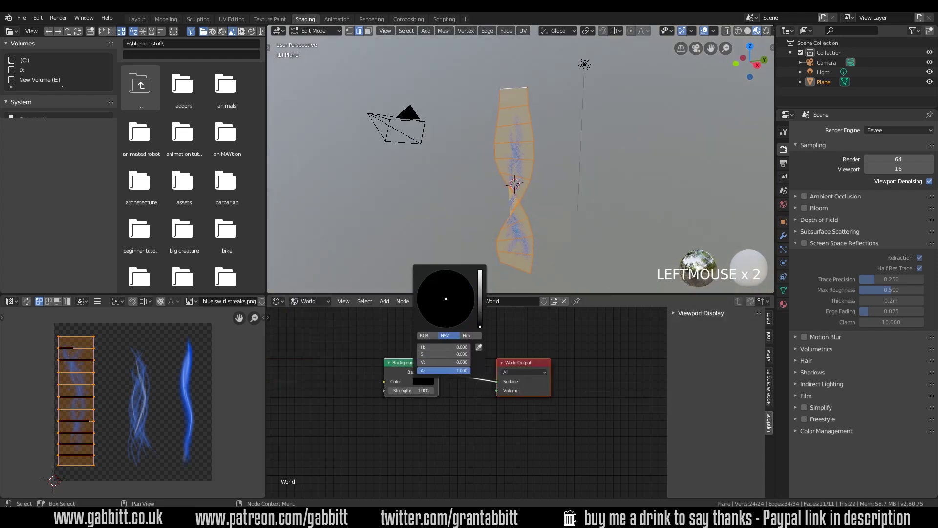
{"action": "left_click", "coordinate": [766, 32]}
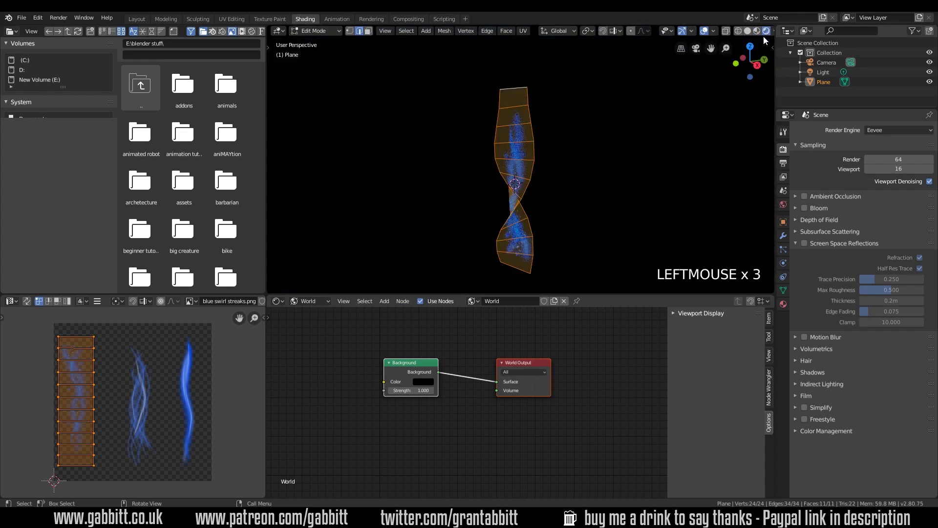
{"action": "mouse_move", "coordinate": [551, 192]}
{"action": "middle_mouse_down"}
{"action": "mouse_move", "coordinate": [555, 178]}
{"action": "mouse_move", "coordinate": [593, 175]}
{"action": "mouse_move", "coordinate": [533, 205]}
{"action": "mouse_move", "coordinate": [481, 208]}
{"action": "middle_mouse_up"}
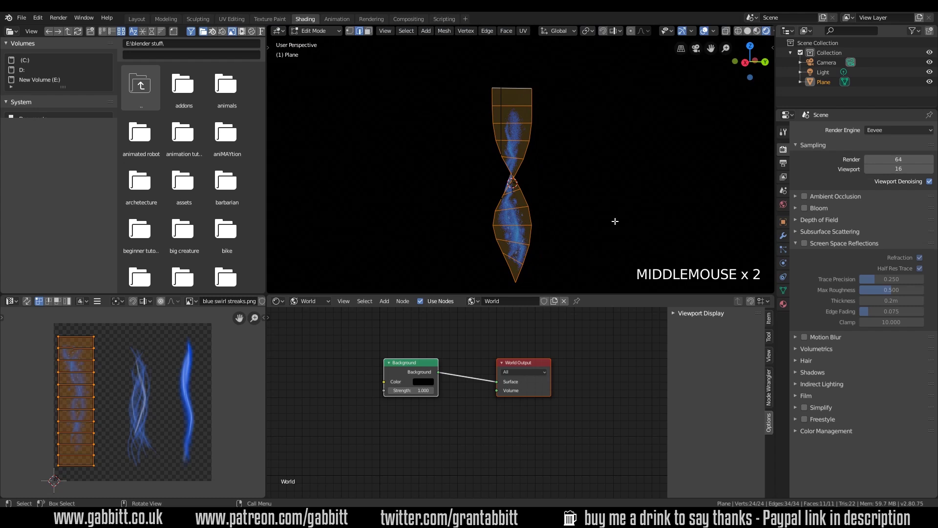
{"action": "scroll", "coordinate": [576, 220], "scroll_direction": "up", "scroll_amount": 6}
{"action": "scroll", "coordinate": [570, 218], "scroll_direction": "down", "scroll_amount": 4}
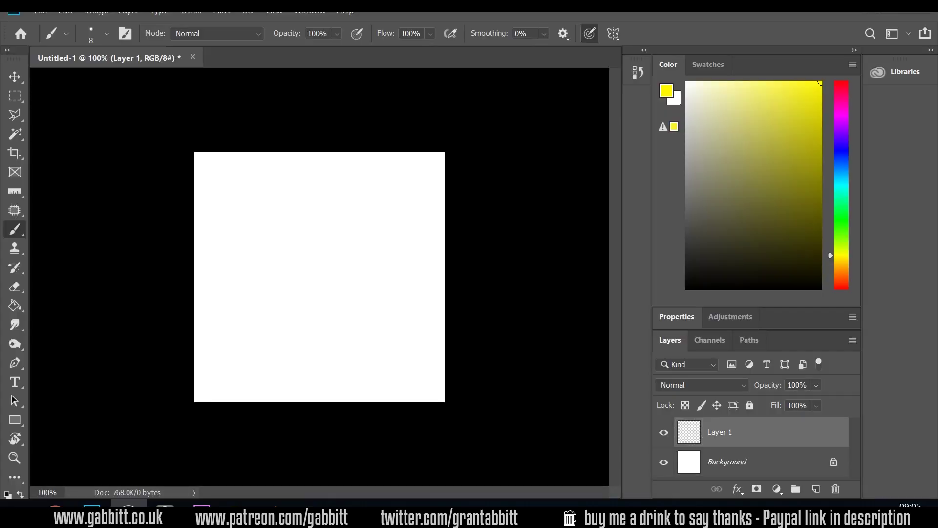
Switch to Photoshop, pick a blue hue for the foreground color and enlarge the brush to size 45.
{"action": "left_click", "coordinate": [842, 158]}
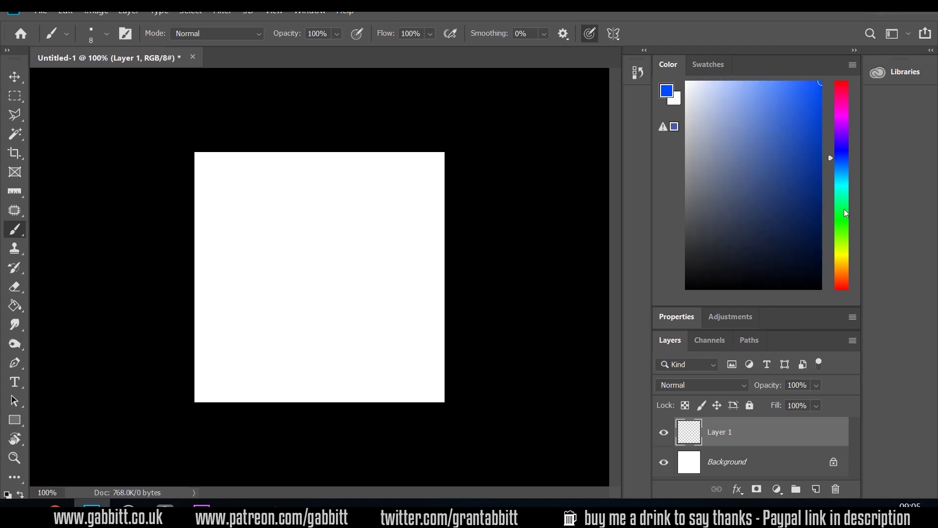
{"action": "key", "text": "f"}
{"action": "key", "text": "f"}
{"action": "key", "text": "f"}
{"action": "key", "text": "bracketright"}
{"action": "key", "text": "bracketright"}
{"action": "key", "text": "bracketright"}
{"action": "key", "text": "bracketright"}
{"action": "key", "text": "bracketright"}
{"action": "key", "text": "bracketright"}
{"action": "key", "text": "bracketright"}
{"action": "key", "text": "bracketright"}
{"action": "key", "text": "bracketright"}
Try a vertical stroke near the right edge of the canvas with a brush preset and undo it.
{"action": "left_click", "coordinate": [67, 33]}
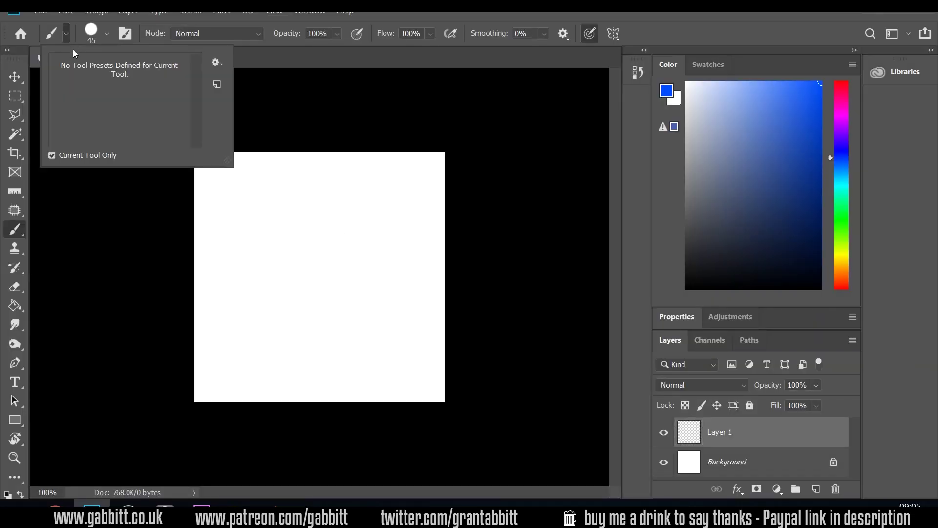
{"action": "left_click", "coordinate": [102, 32]}
{"action": "left_click", "coordinate": [150, 245]}
{"action": "left_click_drag", "start_coordinate": [404, 368], "coordinate": [412, 221]}
{"action": "key", "text": "ctrl+z"}
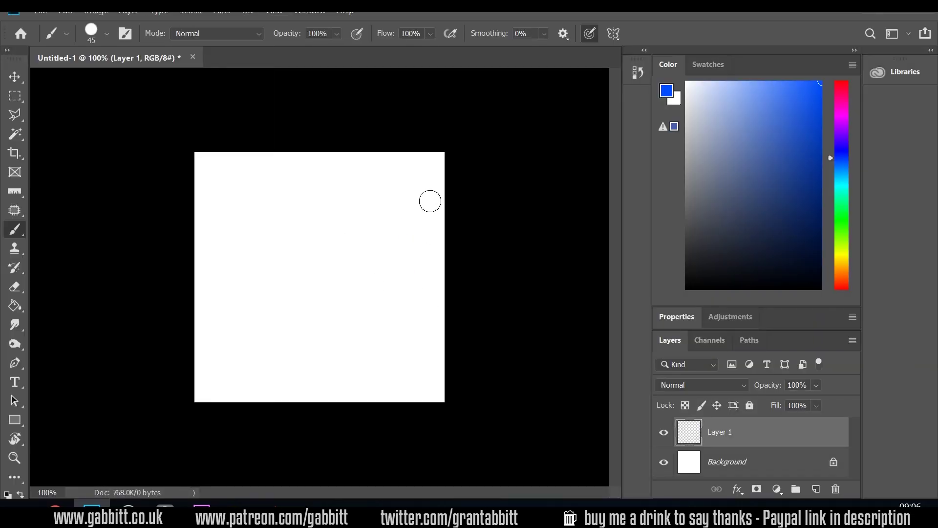
Lower the brush flow to 17% and choose a soft brush preset, undoing the trial strokes.
{"action": "left_click_drag", "start_coordinate": [430, 33], "coordinate": [395, 51]}
{"action": "left_click", "coordinate": [450, 34]}
{"action": "left_click_drag", "start_coordinate": [401, 349], "coordinate": [409, 210]}
{"action": "key", "text": "ctrl+z"}
{"action": "left_click", "coordinate": [104, 33]}
{"action": "left_click", "coordinate": [120, 287]}
{"action": "mouse_move", "coordinate": [398, 351]}
{"action": "left_mouse_down"}
{"action": "mouse_move", "coordinate": [405, 202]}
{"action": "mouse_move", "coordinate": [405, 342]}
{"action": "left_mouse_up"}
{"action": "key", "text": "ctrl+z"}
Paint overlapping wavy vertical blue strokes along the right side of the canvas on Layer 1.
{"action": "left_click_drag", "start_coordinate": [409, 186], "coordinate": [398, 404]}
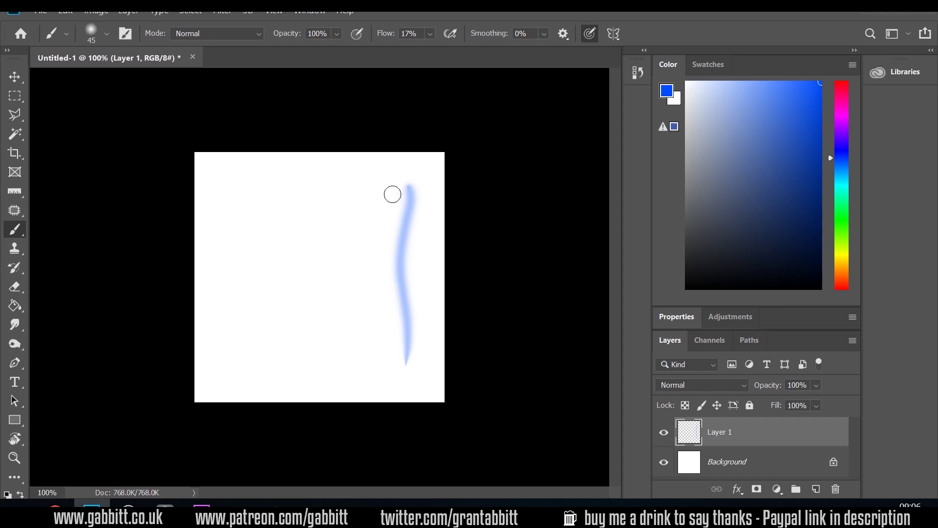
{"action": "left_click_drag", "start_coordinate": [407, 182], "coordinate": [411, 338]}
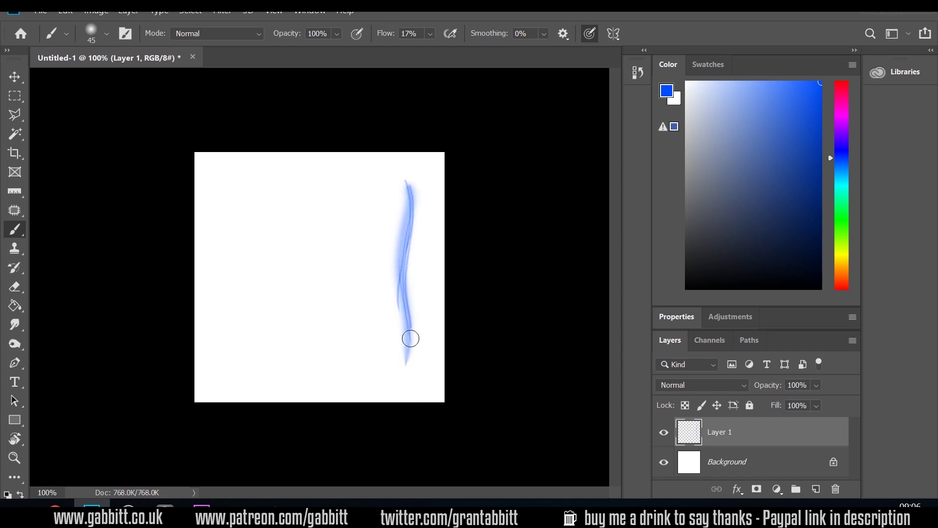
{"action": "mouse_move", "coordinate": [405, 276]}
{"action": "left_mouse_down"}
{"action": "mouse_move", "coordinate": [414, 220]}
{"action": "mouse_move", "coordinate": [390, 130]}
{"action": "mouse_move", "coordinate": [442, 396]}
{"action": "left_mouse_up"}
{"action": "mouse_move", "coordinate": [405, 200]}
{"action": "left_mouse_down"}
{"action": "mouse_move", "coordinate": [411, 298]}
{"action": "mouse_move", "coordinate": [402, 375]}
{"action": "left_mouse_up"}
{"action": "key", "text": "ctrl+z"}
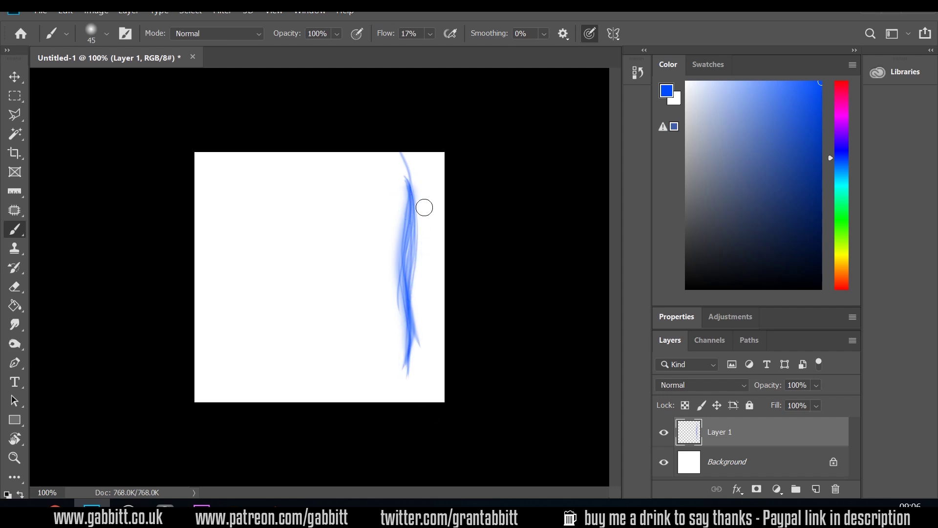
Try a 1% brush flow, raise it to 15% and build up the upper part of the streak with more blue strokes.
{"action": "mouse_move", "coordinate": [430, 33]}
{"action": "left_mouse_down"}
{"action": "mouse_move", "coordinate": [434, 50]}
{"action": "mouse_move", "coordinate": [425, 50]}
{"action": "left_mouse_up"}
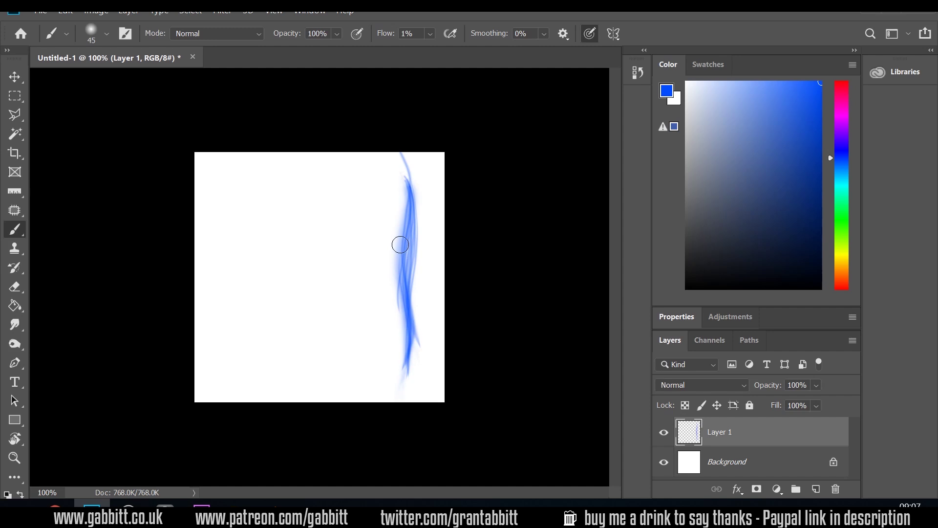
{"action": "left_click", "coordinate": [430, 35]}
{"action": "left_click_drag", "start_coordinate": [430, 50], "coordinate": [442, 50]}
{"action": "key", "text": "ctrl+plus"}
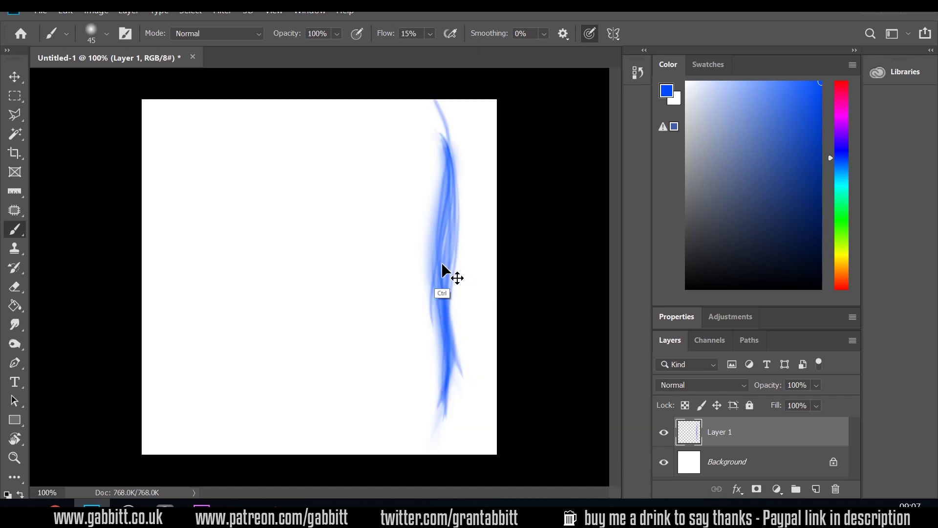
{"action": "left_click_drag", "start_coordinate": [523, 178], "coordinate": [463, 265]}
{"action": "left_click_drag", "start_coordinate": [429, 149], "coordinate": [443, 198]}
{"action": "mouse_move", "coordinate": [447, 238]}
{"action": "left_mouse_down"}
{"action": "mouse_move", "coordinate": [440, 278]}
{"action": "mouse_move", "coordinate": [435, 193]}
{"action": "mouse_move", "coordinate": [447, 352]}
{"action": "left_mouse_up"}
Pick a lighter blue and paint highlight strokes inside the upper and middle part of the streak.
{"action": "left_click", "coordinate": [759, 95]}
{"action": "left_click_drag", "start_coordinate": [442, 288], "coordinate": [435, 318]}
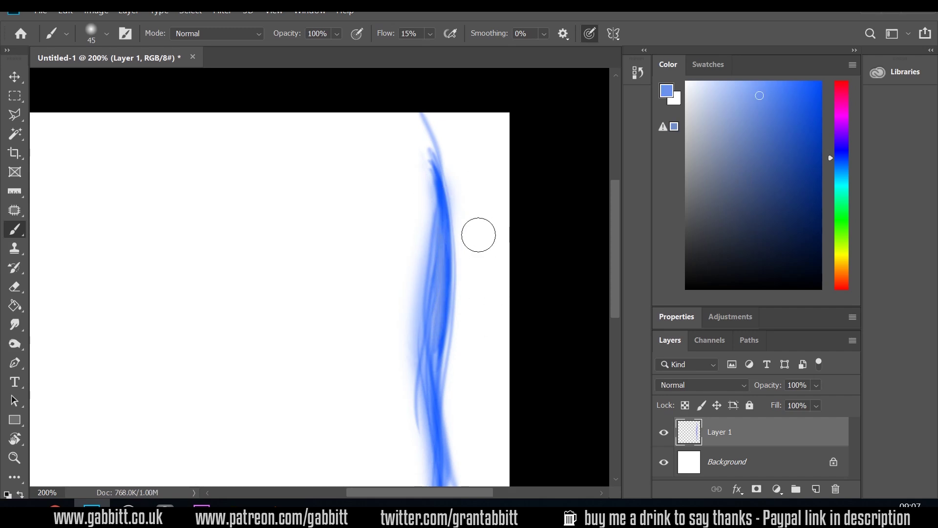
{"action": "left_click_drag", "start_coordinate": [425, 382], "coordinate": [415, 177]}
{"action": "left_click_drag", "start_coordinate": [430, 294], "coordinate": [414, 350]}
{"action": "left_click_drag", "start_coordinate": [423, 318], "coordinate": [410, 150]}
Pick a medium blue and blend further strokes down the middle and lower part of the streak.
{"action": "left_click", "coordinate": [785, 99]}
{"action": "left_click_drag", "start_coordinate": [472, 168], "coordinate": [488, 378]}
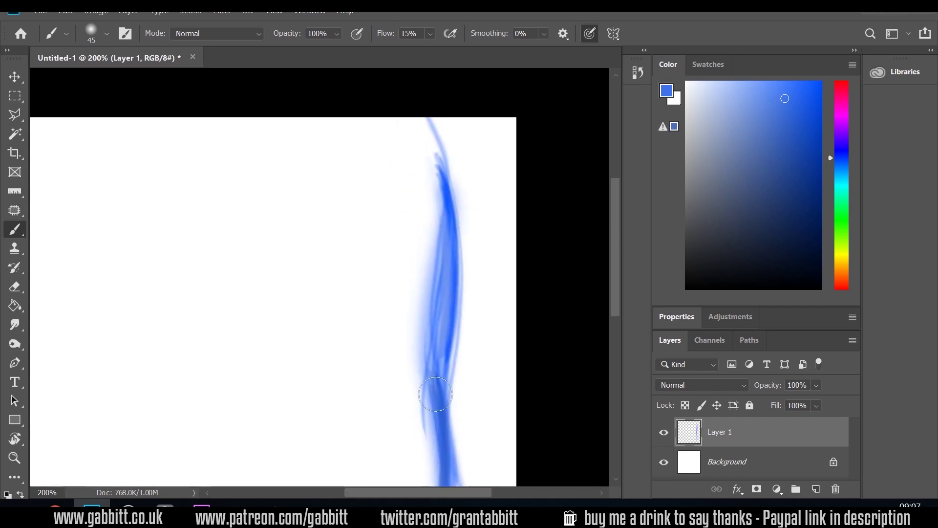
{"action": "mouse_move", "coordinate": [432, 404]}
{"action": "left_mouse_down"}
{"action": "mouse_move", "coordinate": [444, 207]}
{"action": "mouse_move", "coordinate": [453, 419]}
{"action": "left_mouse_up"}
Smooth the streak's strands into one soft wavy shape with the Smudge tool at size 125.
{"action": "left_click_drag", "start_coordinate": [547, 328], "coordinate": [554, 224]}
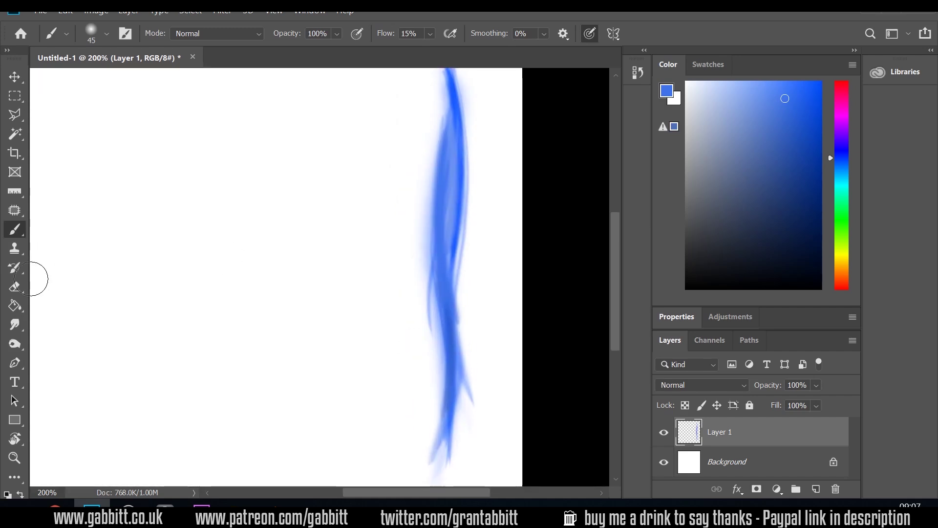
{"action": "left_click", "coordinate": [14, 324]}
{"action": "left_click_drag", "start_coordinate": [476, 412], "coordinate": [484, 369]}
{"action": "key", "text": "bracketleft"}
{"action": "key", "text": "bracketleft"}
{"action": "key", "text": "bracketleft"}
{"action": "key", "text": "bracketleft"}
{"action": "key", "text": "bracketleft"}
{"action": "key", "text": "bracketleft"}
{"action": "key", "text": "bracketleft"}
{"action": "key", "text": "bracketleft"}
{"action": "key", "text": "bracketleft"}
{"action": "key", "text": "bracketleft"}
{"action": "key", "text": "bracketleft"}
{"action": "key", "text": "bracketleft"}
{"action": "mouse_move", "coordinate": [477, 401]}
{"action": "left_mouse_down"}
{"action": "mouse_move", "coordinate": [446, 387]}
{"action": "mouse_move", "coordinate": [462, 155]}
{"action": "mouse_move", "coordinate": [449, 282]}
{"action": "mouse_move", "coordinate": [470, 203]}
{"action": "mouse_move", "coordinate": [442, 434]}
{"action": "left_mouse_up"}
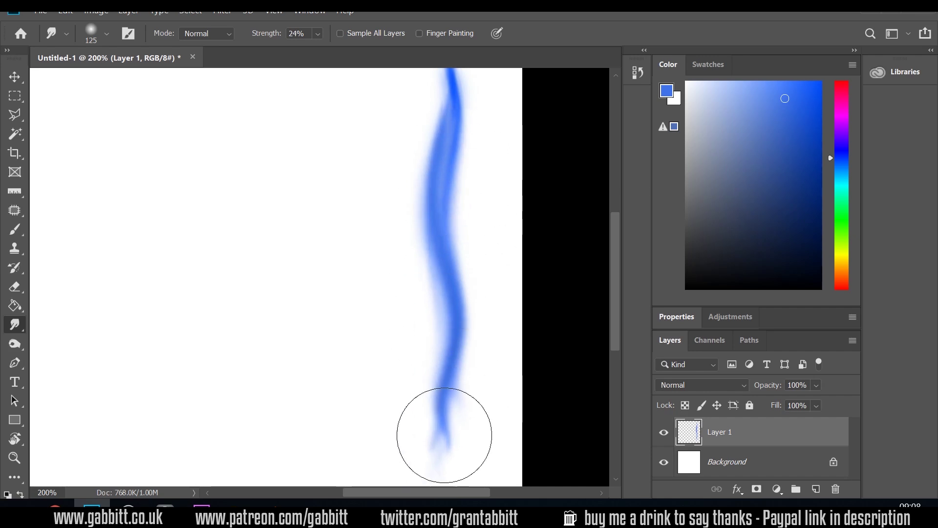
Erase the thin stray line above the streak's upper end with a soft Eraser at size 50.
{"action": "left_click_drag", "start_coordinate": [491, 225], "coordinate": [497, 296]}
{"action": "key", "text": "e"}
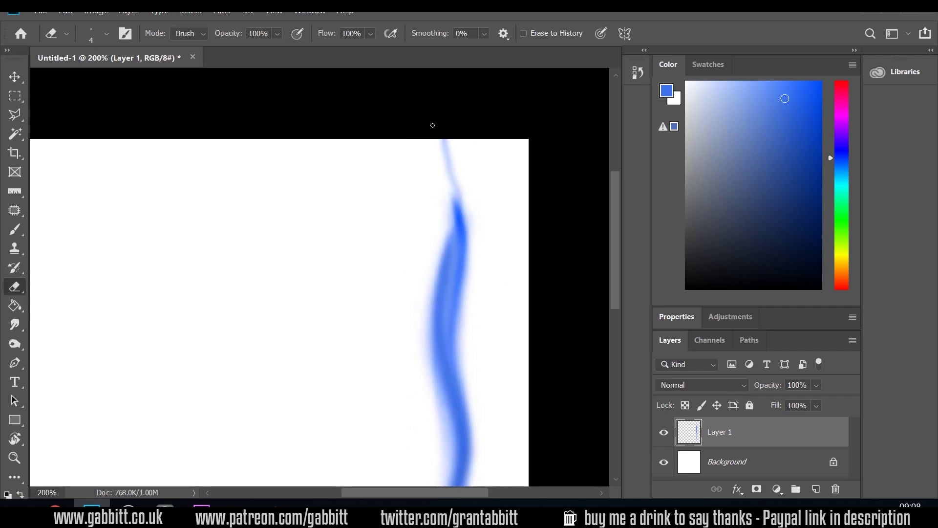
{"action": "scroll", "coordinate": [440, 130], "scroll_direction": "left", "scroll_amount": 2}
{"action": "scroll", "coordinate": [459, 122], "scroll_direction": "down", "scroll_amount": 3}
{"action": "key", "text": "bracketright"}
{"action": "key", "text": "bracketright"}
{"action": "key", "text": "bracketright"}
{"action": "key", "text": "bracketright"}
{"action": "key", "text": "bracketright"}
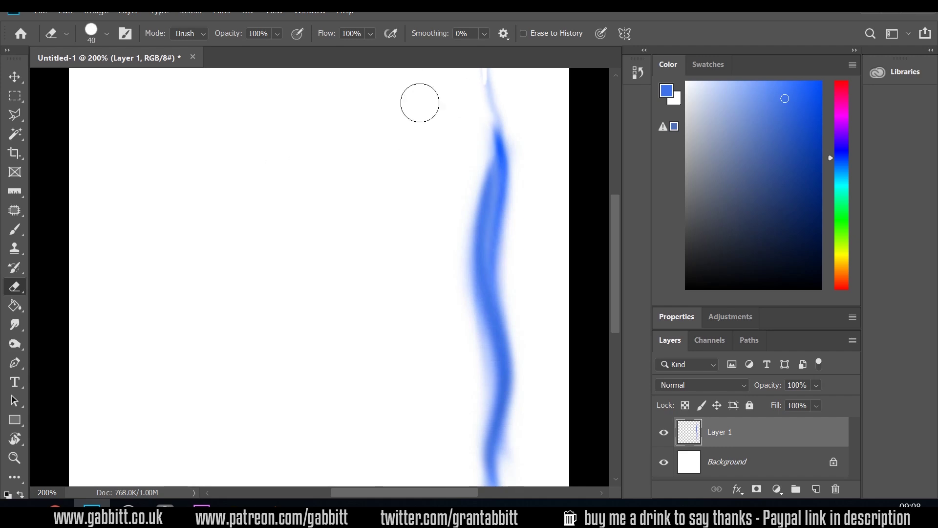
{"action": "left_click", "coordinate": [107, 33]}
{"action": "double_click", "coordinate": [52, 108]}
{"action": "left_click_drag", "start_coordinate": [490, 85], "coordinate": [493, 75]}
{"action": "left_click_drag", "start_coordinate": [573, 331], "coordinate": [552, 139]}
{"action": "left_click_drag", "start_coordinate": [614, 291], "coordinate": [628, 249]}
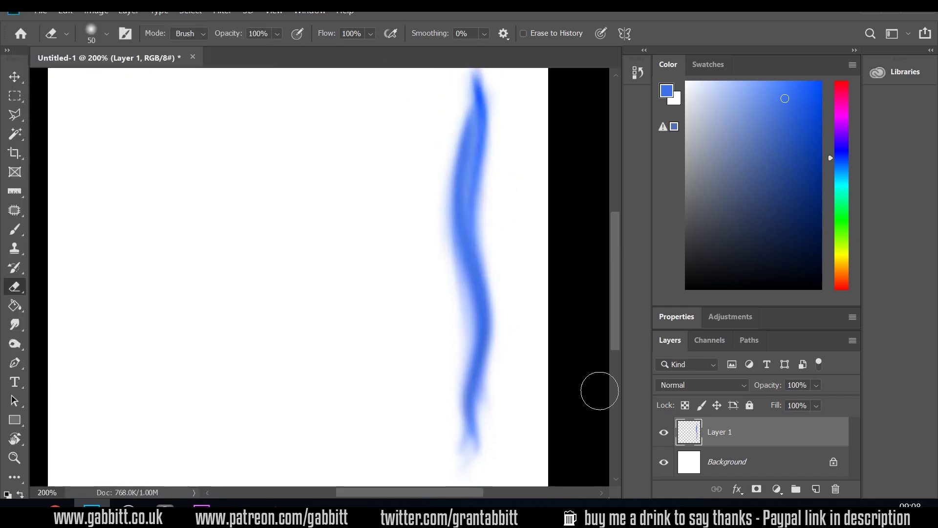
Add a new layer and paint many thin, crossing wavy blue strands beside the streak with a size 45 brush at 15% flow.
{"action": "left_click", "coordinate": [815, 489]}
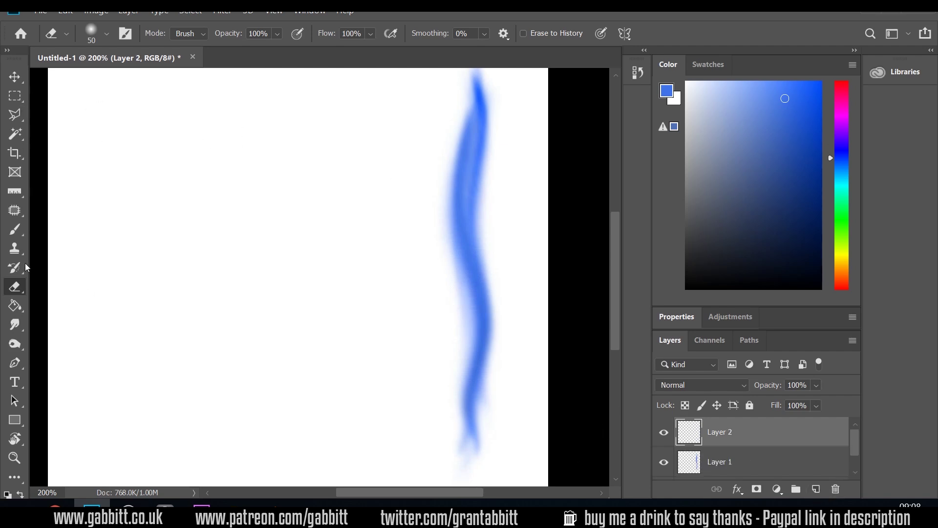
{"action": "key", "text": "b"}
{"action": "left_click_drag", "start_coordinate": [299, 96], "coordinate": [313, 417]}
{"action": "left_click_drag", "start_coordinate": [333, 103], "coordinate": [313, 469]}
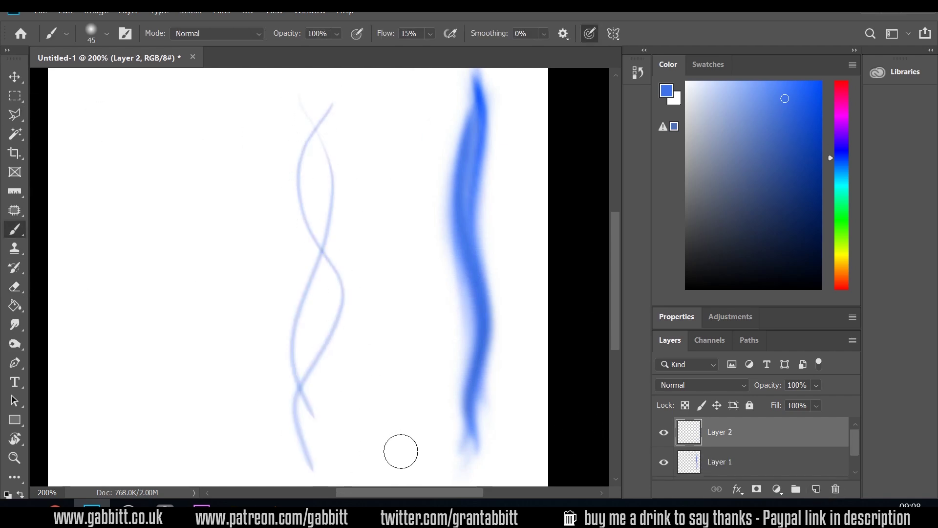
{"action": "mouse_move", "coordinate": [401, 452]}
{"action": "left_mouse_down"}
{"action": "mouse_move", "coordinate": [308, 95]}
{"action": "mouse_move", "coordinate": [328, 266]}
{"action": "mouse_move", "coordinate": [318, 426]}
{"action": "mouse_move", "coordinate": [317, 206]}
{"action": "mouse_move", "coordinate": [350, 230]}
{"action": "mouse_move", "coordinate": [348, 398]}
{"action": "mouse_move", "coordinate": [322, 57]}
{"action": "left_mouse_up"}
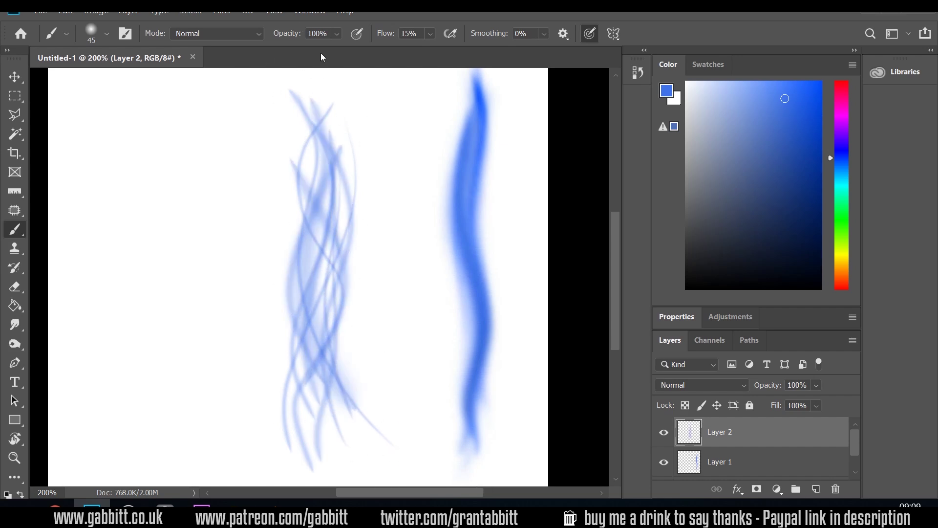
Select the white Background layer and unlock it as a regular layer.
{"action": "left_click_drag", "start_coordinate": [853, 438], "coordinate": [852, 451]}
{"action": "left_click", "coordinate": [664, 466]}
{"action": "left_click", "coordinate": [663, 466]}
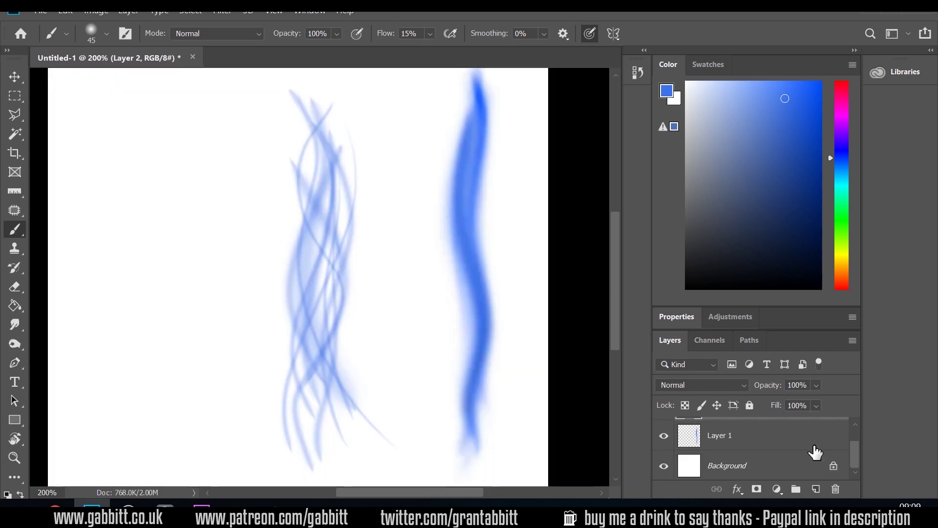
{"action": "left_click", "coordinate": [664, 465]}
{"action": "left_click", "coordinate": [718, 465]}
{"action": "key", "text": "g"}
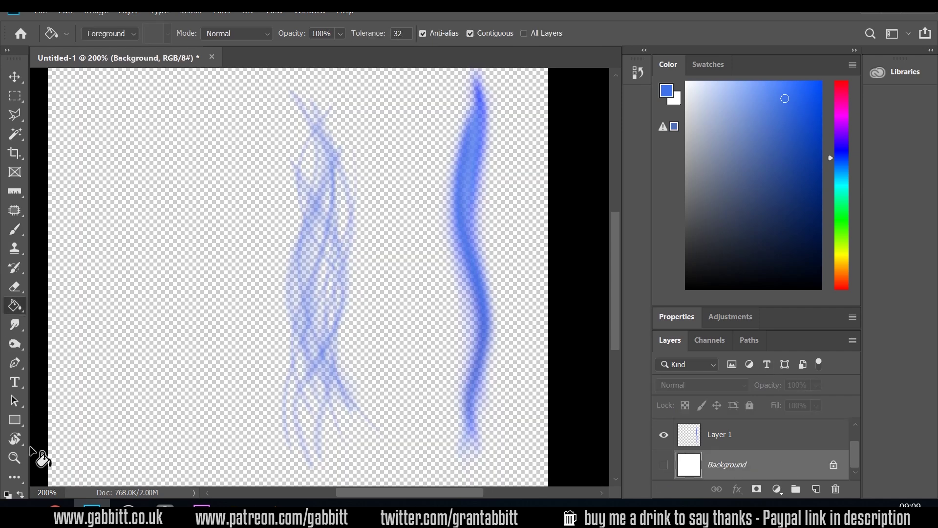
{"action": "left_click", "coordinate": [20, 494]}
{"action": "left_click", "coordinate": [833, 464]}
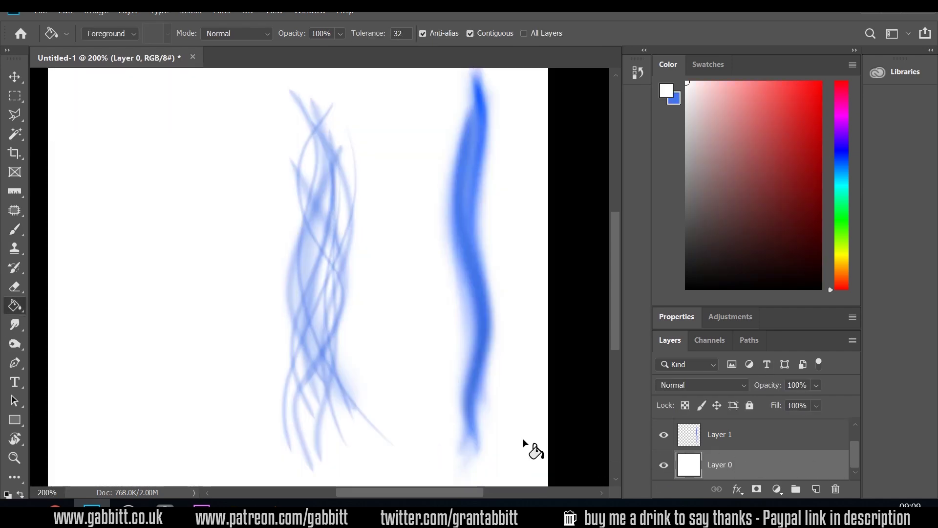
Reset the colours to default and fill the unlocked bottom layer with black using the Paint Bucket.
{"action": "left_click", "coordinate": [20, 494]}
{"action": "left_click", "coordinate": [195, 399]}
{"action": "key", "text": "ctrl+z"}
{"action": "key", "text": "d"}
{"action": "left_click", "coordinate": [195, 400]}
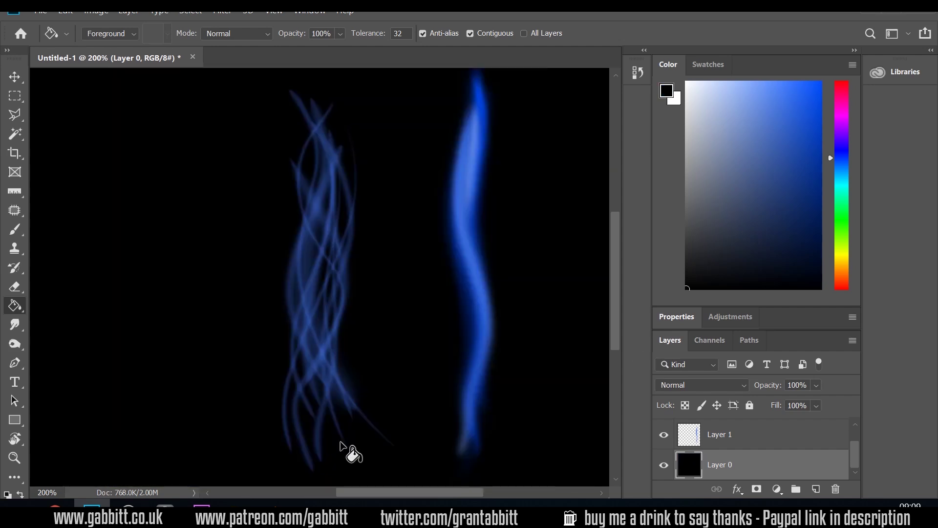
Paint pale blue highlight strands over the crossing strands on Layer 2 with a size 20 brush.
{"action": "left_click", "coordinate": [743, 435]}
{"action": "key", "text": "ctrl+shift+alt+n"}
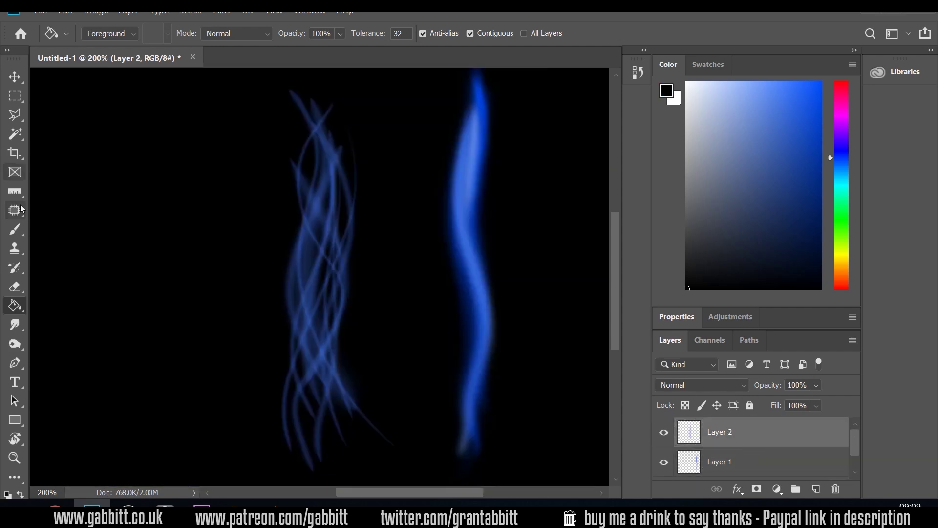
{"action": "key", "text": "b"}
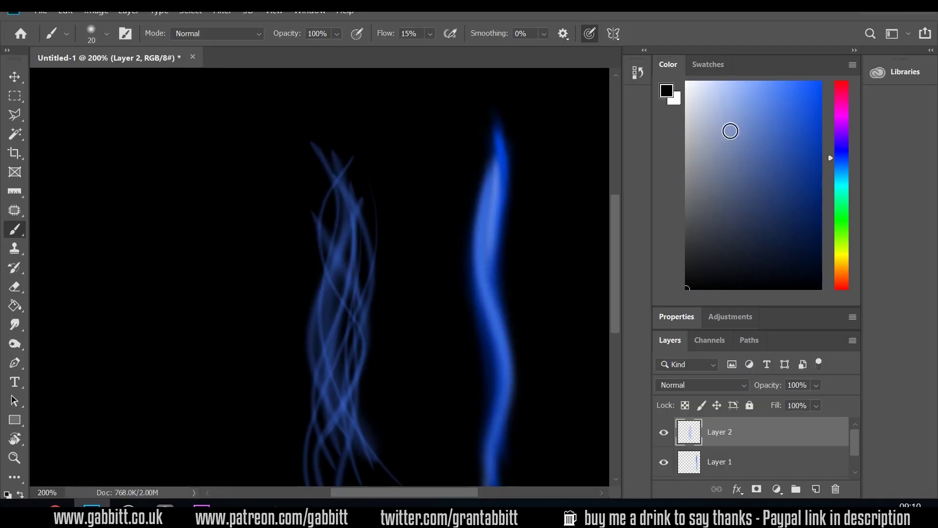
{"action": "left_click", "coordinate": [724, 83]}
{"action": "left_click_drag", "start_coordinate": [342, 243], "coordinate": [332, 401]}
{"action": "left_click_drag", "start_coordinate": [355, 304], "coordinate": [326, 420]}
{"action": "mouse_move", "coordinate": [360, 268]}
{"action": "left_mouse_down"}
{"action": "mouse_move", "coordinate": [343, 385]}
{"action": "mouse_move", "coordinate": [353, 367]}
{"action": "left_mouse_up"}
{"action": "left_click_drag", "start_coordinate": [346, 242], "coordinate": [346, 372]}
{"action": "left_click_drag", "start_coordinate": [338, 199], "coordinate": [358, 292]}
{"action": "left_click_drag", "start_coordinate": [332, 179], "coordinate": [358, 292]}
Paint pale blue highlight strokes along the wavy single streak on Layer 1.
{"action": "left_click", "coordinate": [709, 457]}
{"action": "mouse_move", "coordinate": [499, 161]}
{"action": "left_mouse_down"}
{"action": "mouse_move", "coordinate": [483, 269]}
{"action": "mouse_move", "coordinate": [506, 355]}
{"action": "left_mouse_up"}
{"action": "left_click_drag", "start_coordinate": [492, 442], "coordinate": [478, 256]}
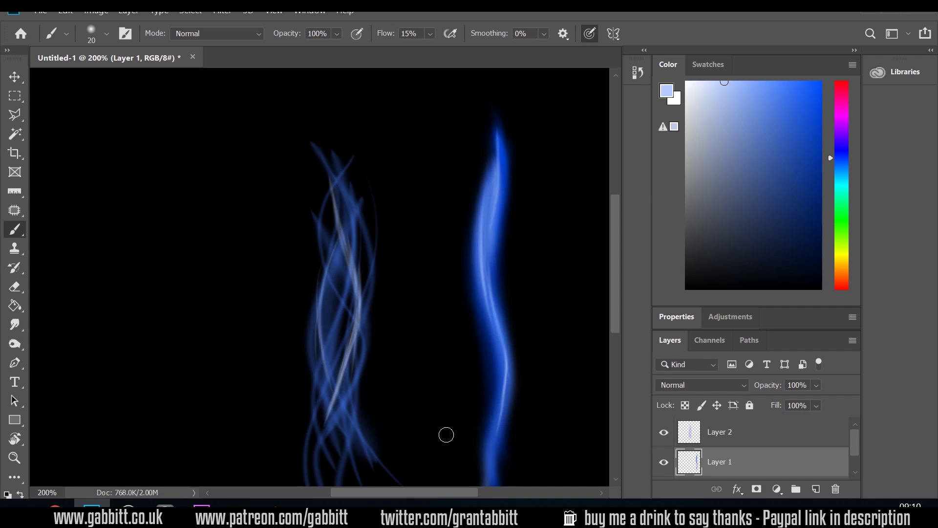
Add a new layer at the top of the layer stack and pick a fully saturated blue.
{"action": "left_click", "coordinate": [816, 489]}
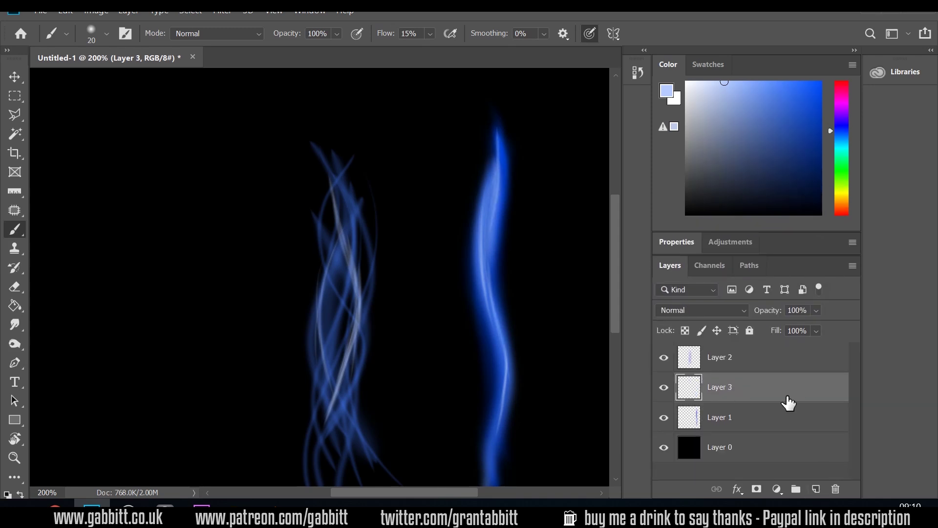
{"action": "left_click_drag", "start_coordinate": [787, 402], "coordinate": [807, 348]}
{"action": "left_click_drag", "start_coordinate": [774, 123], "coordinate": [826, 63]}
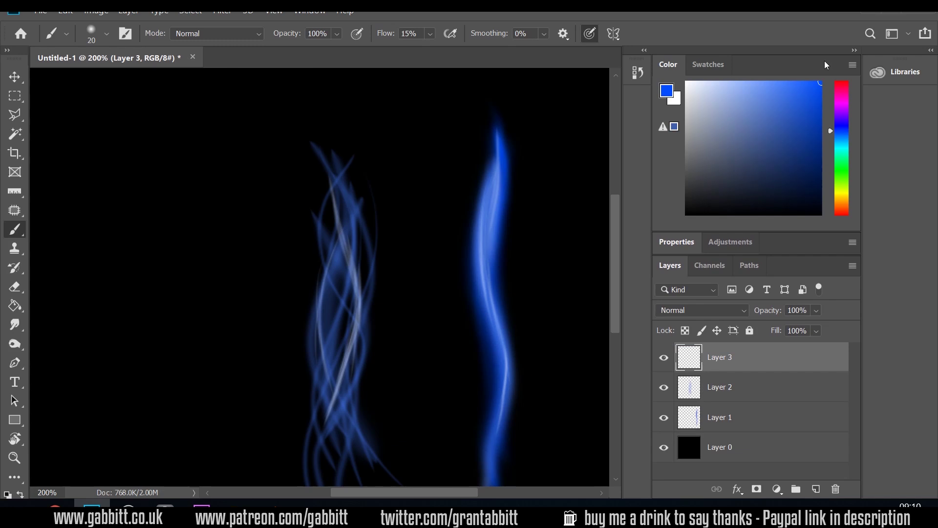
Paint two broad wavy strands crossing each other in the empty area beside the other streaks, using a size 50 brush.
{"action": "key", "text": "f"}
{"action": "key", "text": "f"}
{"action": "key", "text": "f"}
{"action": "key", "text": "bracketright"}
{"action": "key", "text": "bracketright"}
{"action": "key", "text": "bracketright"}
{"action": "key", "text": "bracketright"}
{"action": "key", "text": "bracketright"}
{"action": "key", "text": "bracketright"}
{"action": "mouse_move", "coordinate": [159, 146]}
{"action": "left_mouse_down"}
{"action": "mouse_move", "coordinate": [145, 166]}
{"action": "mouse_move", "coordinate": [147, 414]}
{"action": "left_mouse_up"}
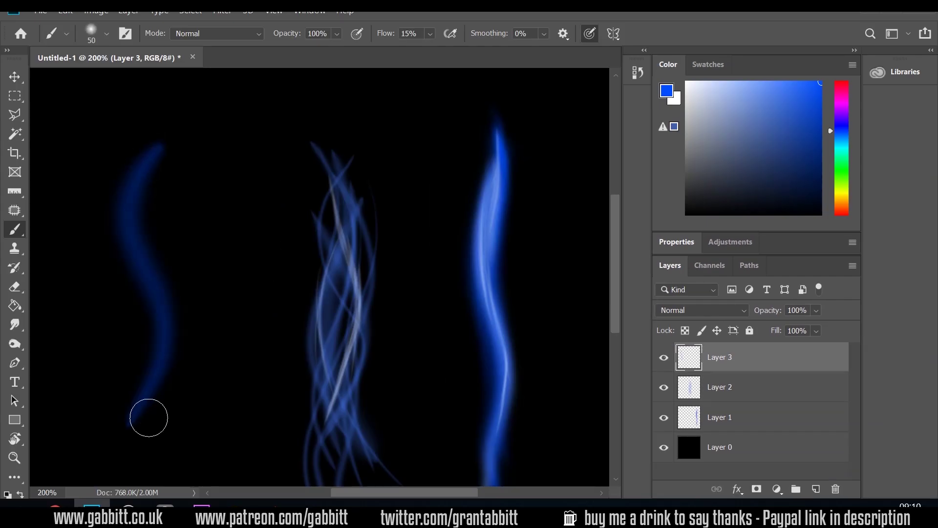
{"action": "mouse_move", "coordinate": [118, 146]}
{"action": "left_mouse_down"}
{"action": "mouse_move", "coordinate": [100, 157]}
{"action": "mouse_move", "coordinate": [147, 417]}
{"action": "left_mouse_up"}
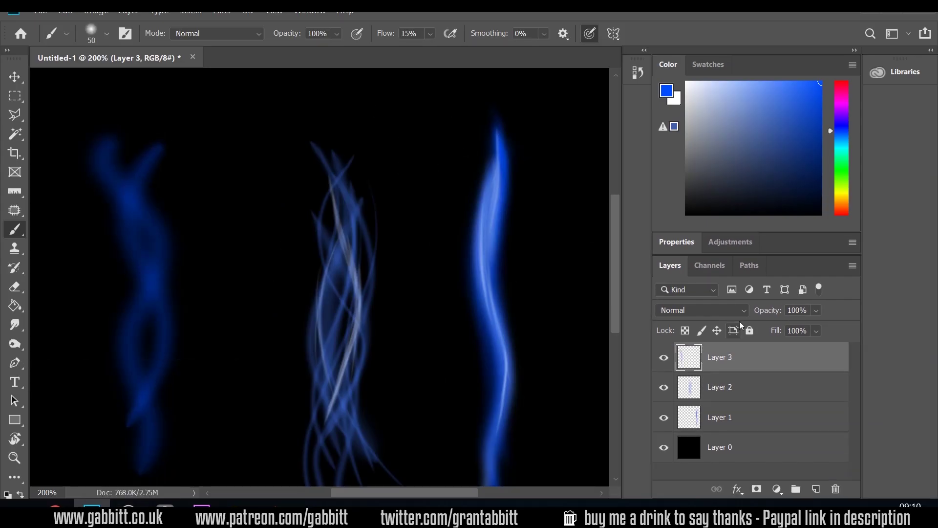
Build up glowing strokes over the two crossing strands with the brush in Screen mode at 4% flow.
{"action": "left_click", "coordinate": [215, 33]}
{"action": "left_click", "coordinate": [251, 57]}
{"action": "left_click_drag", "start_coordinate": [143, 161], "coordinate": [125, 228]}
{"action": "key", "text": "ctrl+z"}
{"action": "left_click", "coordinate": [430, 34]}
{"action": "left_click_drag", "start_coordinate": [433, 52], "coordinate": [426, 51]}
{"action": "mouse_move", "coordinate": [150, 153]}
{"action": "left_mouse_down"}
{"action": "mouse_move", "coordinate": [132, 172]}
{"action": "mouse_move", "coordinate": [157, 246]}
{"action": "left_mouse_up"}
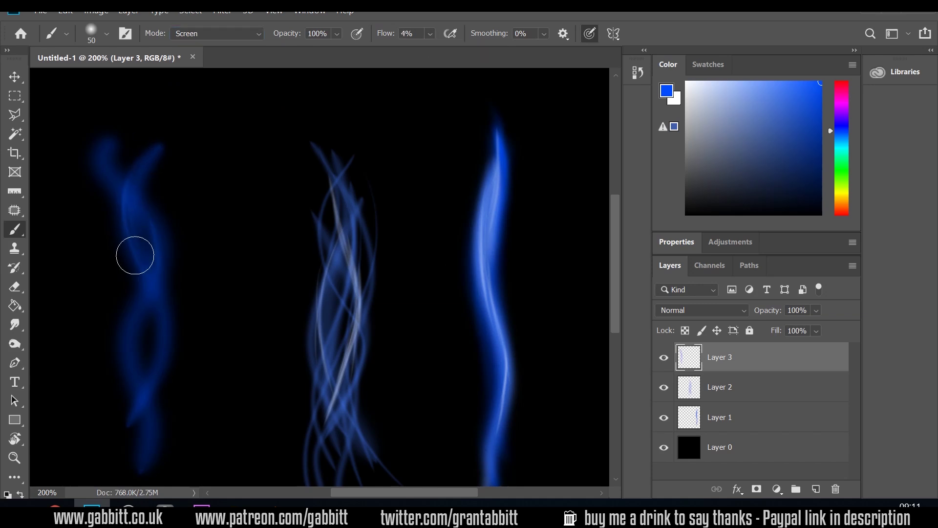
{"action": "mouse_move", "coordinate": [147, 342]}
{"action": "left_mouse_down"}
{"action": "mouse_move", "coordinate": [149, 386]}
{"action": "mouse_move", "coordinate": [126, 454]}
{"action": "left_mouse_up"}
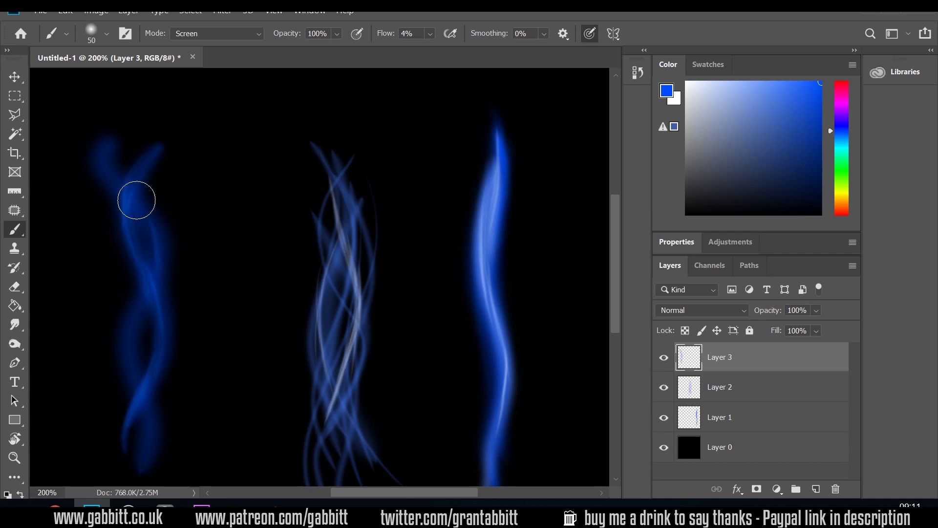
{"action": "left_click_drag", "start_coordinate": [149, 321], "coordinate": [131, 375]}
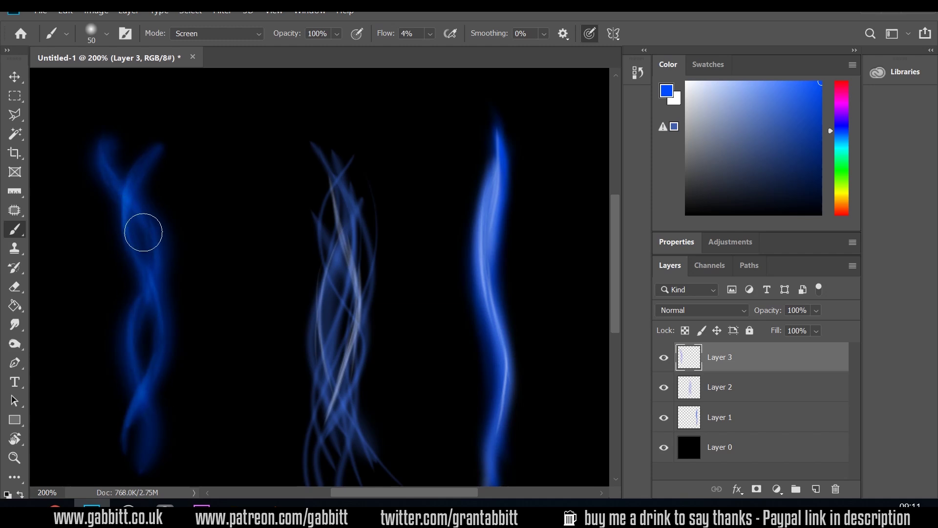
Set the brush mode back to Normal and dab soft blue dots around the crossing strands.
{"action": "left_click", "coordinate": [244, 34]}
{"action": "left_click", "coordinate": [217, 46]}
{"action": "left_click", "coordinate": [119, 276]}
{"action": "left_click", "coordinate": [145, 336]}
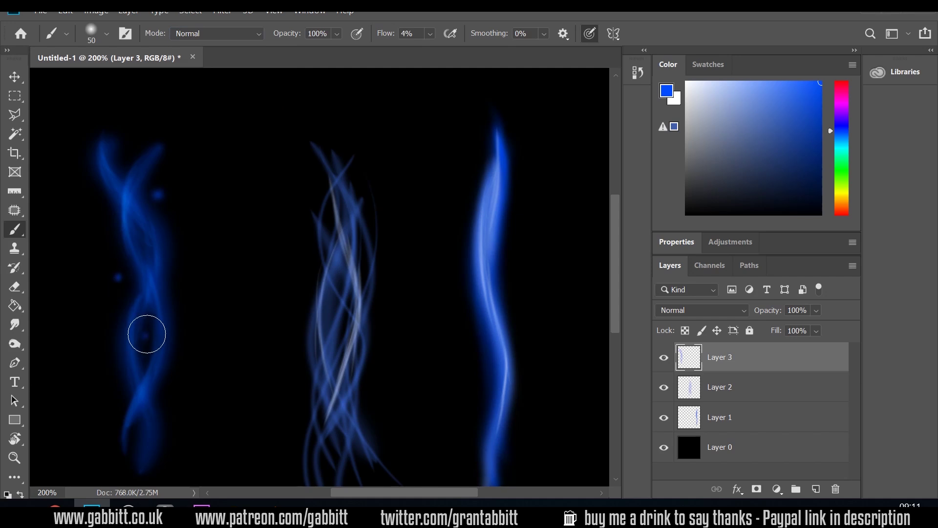
{"action": "left_click", "coordinate": [176, 285]}
{"action": "left_click", "coordinate": [108, 211]}
{"action": "left_click", "coordinate": [132, 145]}
{"action": "left_click", "coordinate": [115, 387]}
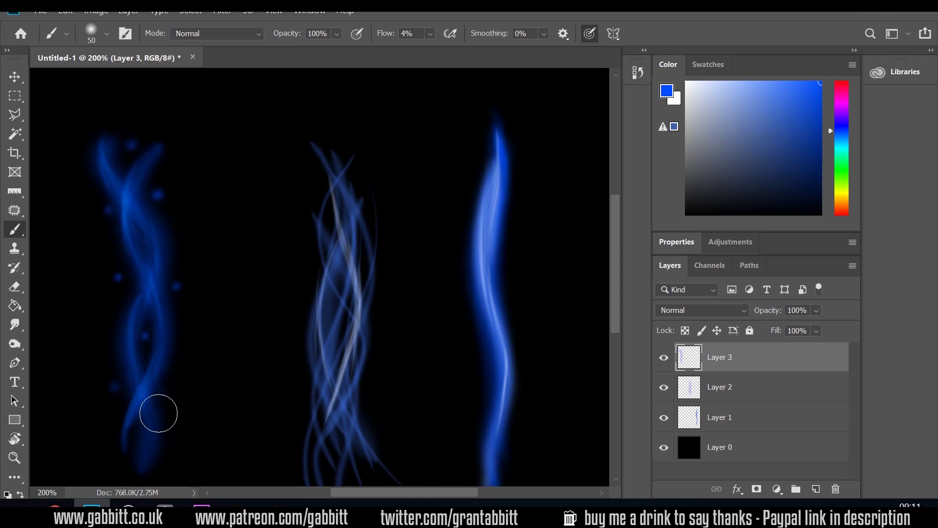
Scatter tiny lighter blue specks around the crossing strands with a size 10 brush at 33% flow.
{"action": "key", "text": "bracketleft"}
{"action": "key", "text": "bracketleft"}
{"action": "key", "text": "bracketleft"}
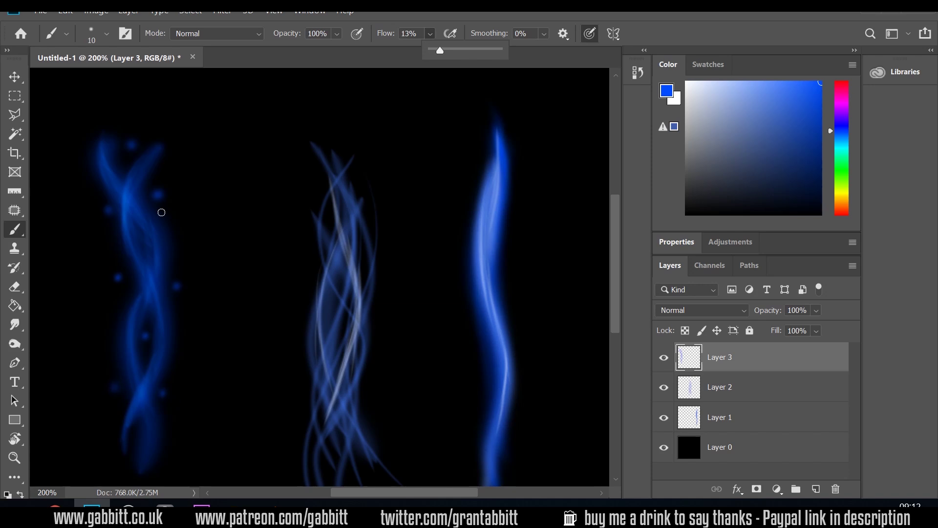
{"action": "key", "text": "shift+1"}
{"action": "key", "text": "shift+3"}
{"action": "key", "text": "shift+3"}
{"action": "key", "text": "shift+3"}
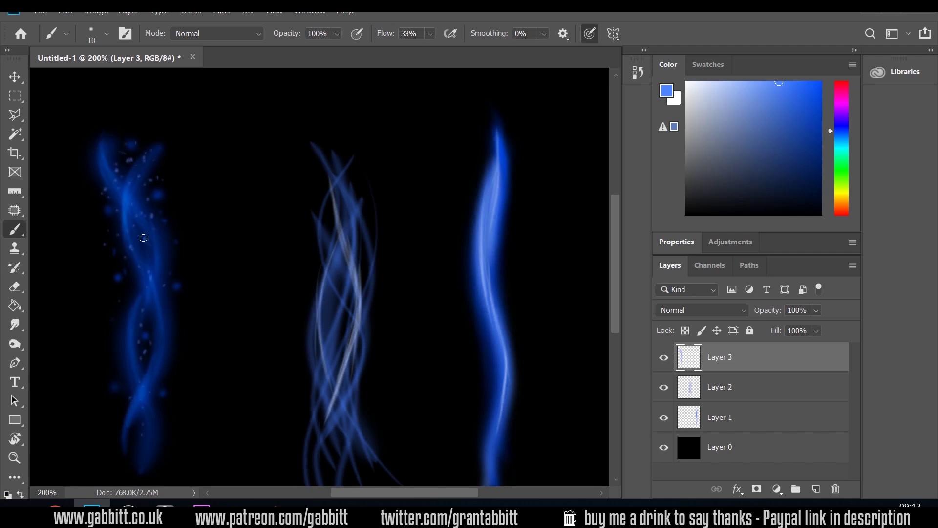
Save the streak artwork as a layered Photoshop file in the blender stuff folder on drive E.
{"action": "left_click", "coordinate": [42, 15]}
{"action": "left_click", "coordinate": [63, 188]}
{"action": "left_click", "coordinate": [74, 285]}
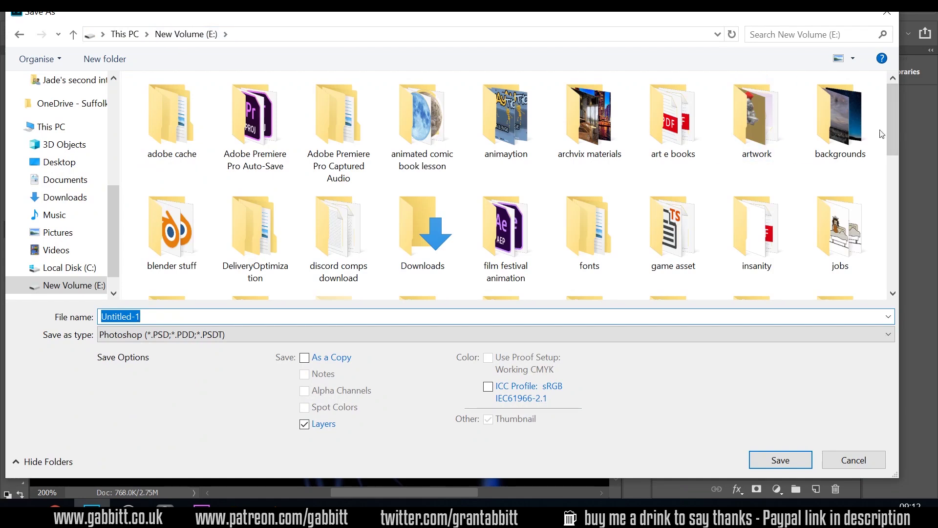
{"action": "double_click", "coordinate": [171, 235]}
{"action": "left_click", "coordinate": [175, 320]}
{"action": "type", "text": "blue s"}
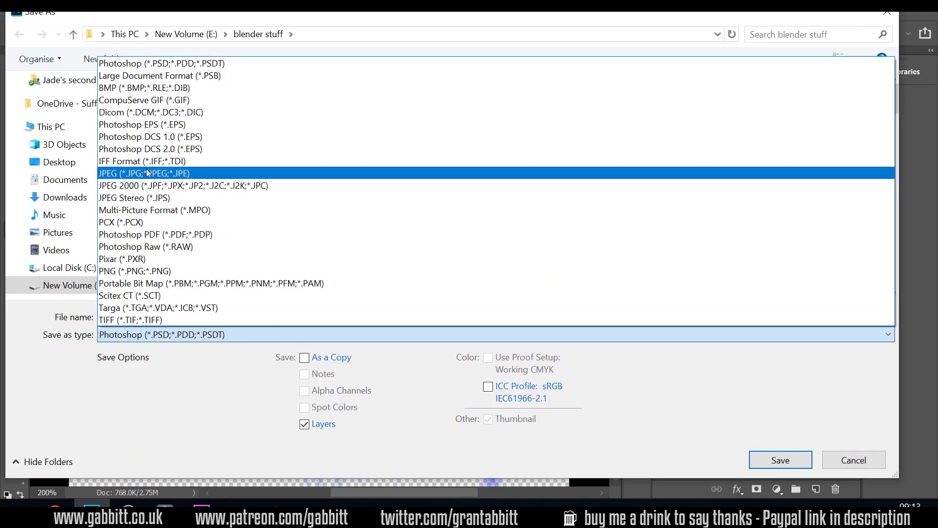
Save the artwork with a transparent background as a PNG named "blue swirl streaks" in the blender stuff folder.
{"action": "left_click", "coordinate": [147, 176]}
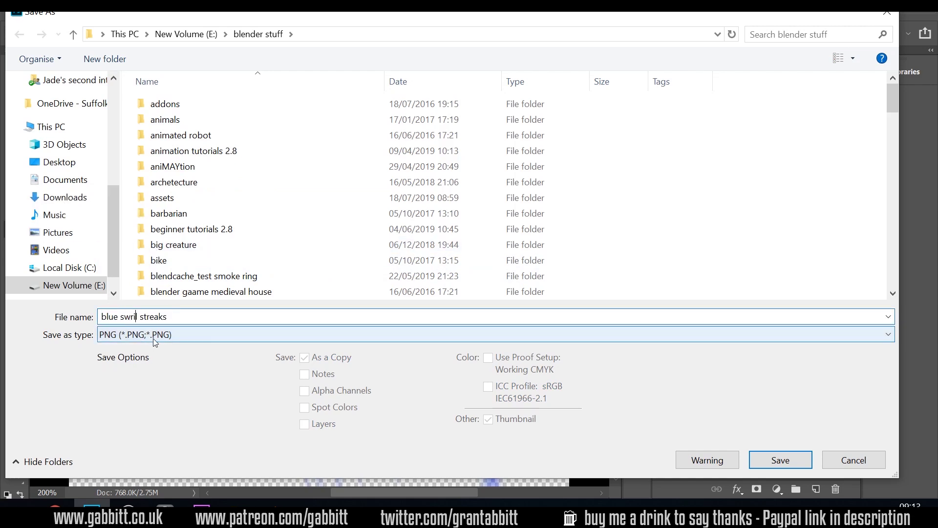
{"action": "left_click", "coordinate": [780, 460]}
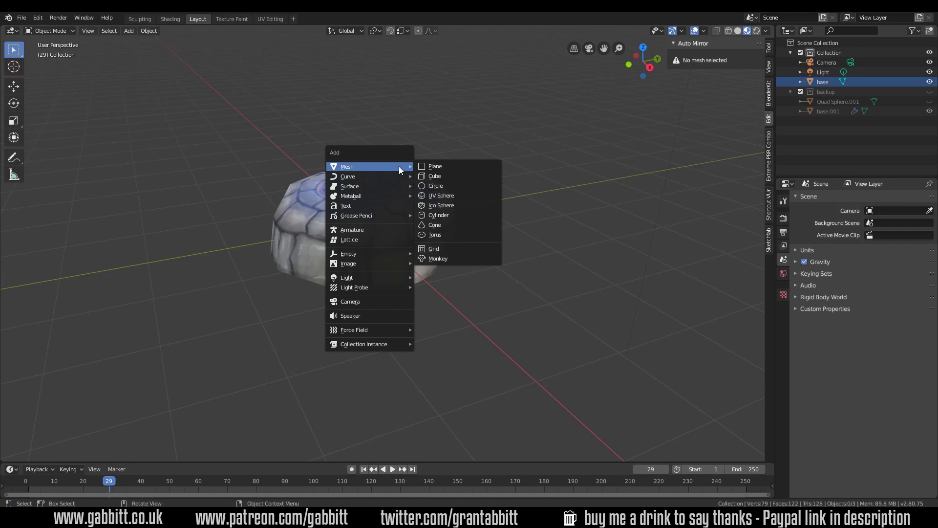
In Blender, add a cylinder with 6 vertices, raise it above the stone base and scale it down.
{"action": "left_click", "coordinate": [457, 213]}
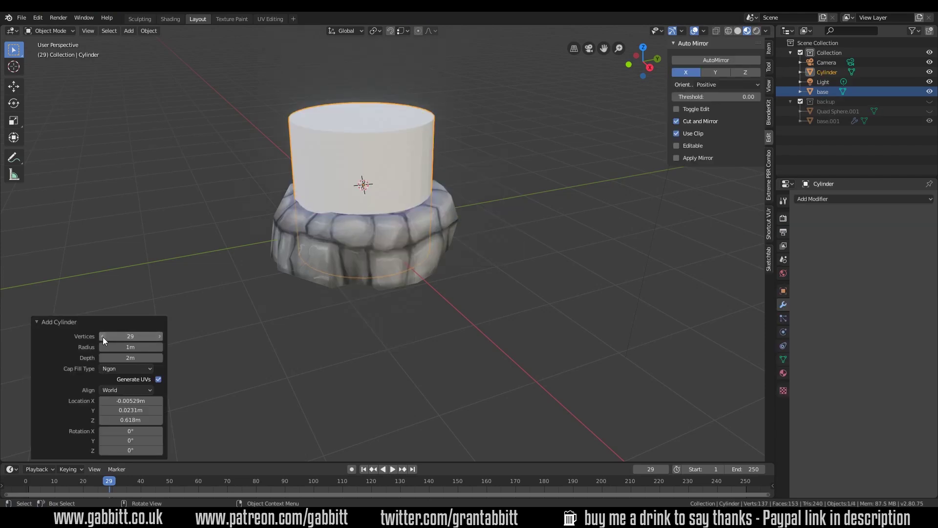
{"action": "double_click", "coordinate": [103, 336]}
{"action": "type", "text": "6"}
{"action": "key", "text": "Return"}
{"action": "key", "text": "g"}
{"action": "key", "text": "z"}
{"action": "key", "text": "s"}
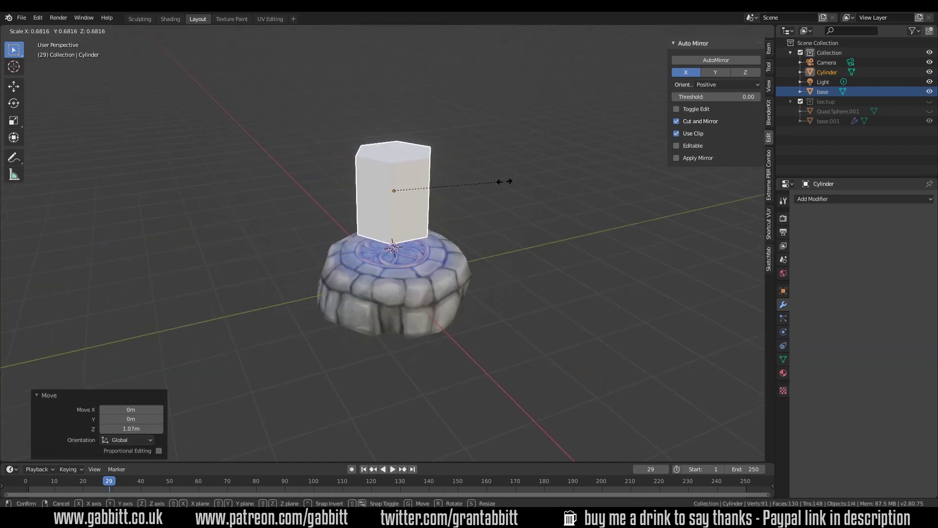
Add 7 horizontal loop cuts to the cylinder and twist its top face around Z with proportional editing.
{"action": "key", "text": "ctrl+r"}
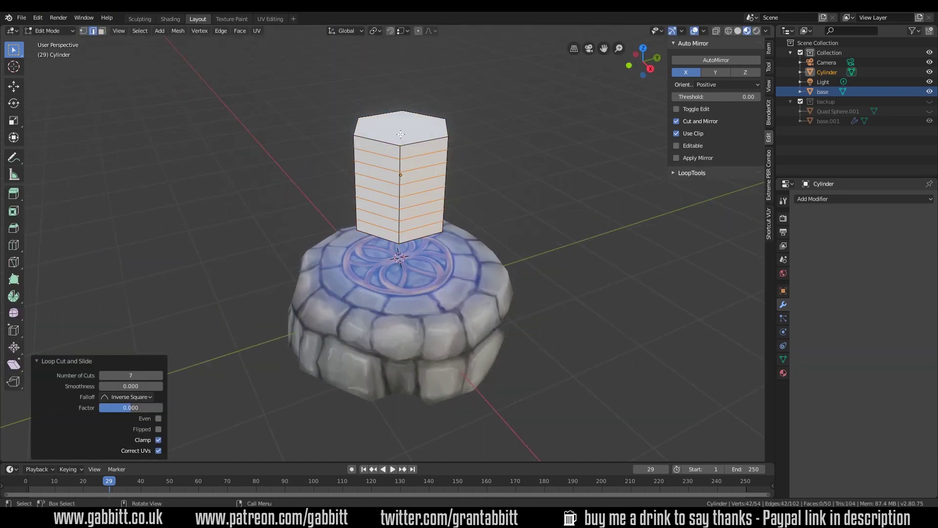
{"action": "key", "text": "3"}
{"action": "left_click", "coordinate": [401, 135]}
{"action": "key", "text": "r"}
{"action": "key", "text": "z"}
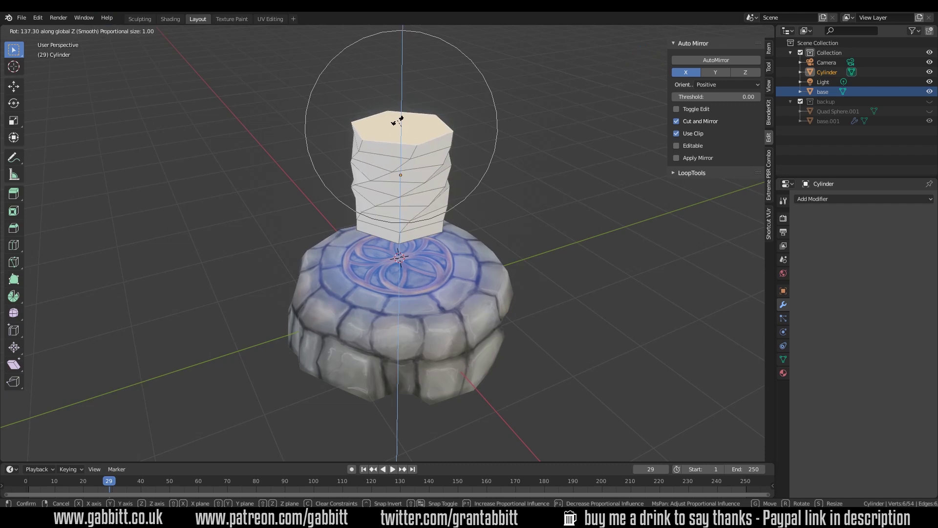
{"action": "scroll", "coordinate": [393, 123], "scroll_direction": "down", "scroll_amount": 7}
{"action": "left_click", "coordinate": [394, 132]}
Delete the caps and alternate columns of side faces so that only separate twisted strips remain.
{"action": "middle_click_drag", "start_coordinate": [445, 172], "coordinate": [368, 117]}
{"action": "middle_click_drag", "start_coordinate": [361, 160], "coordinate": [397, 177]}
{"action": "key", "text": "x"}
{"action": "left_click", "coordinate": [397, 177]}
Give the strips a new material in the Shading workspace and connect blue swirl streaks.png to its Base Color.
{"action": "left_click", "coordinate": [270, 18]}
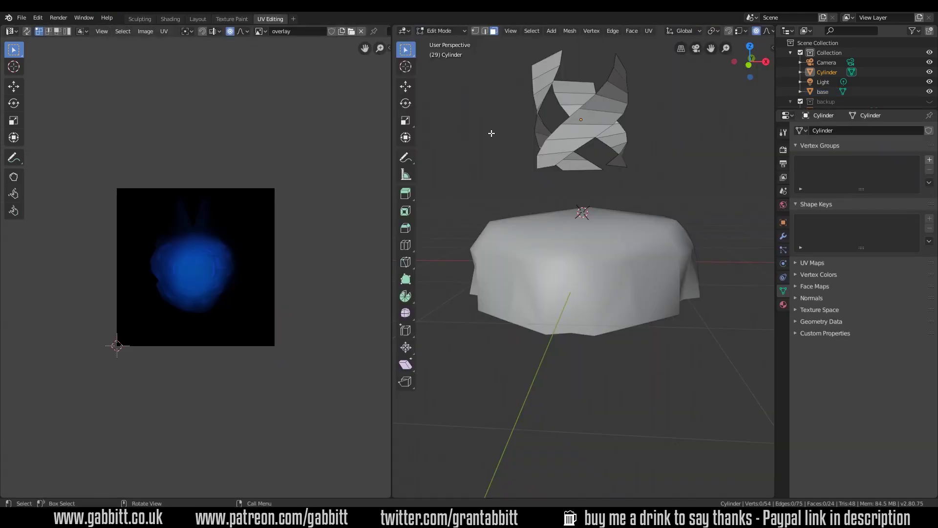
{"action": "left_click", "coordinate": [9, 31]}
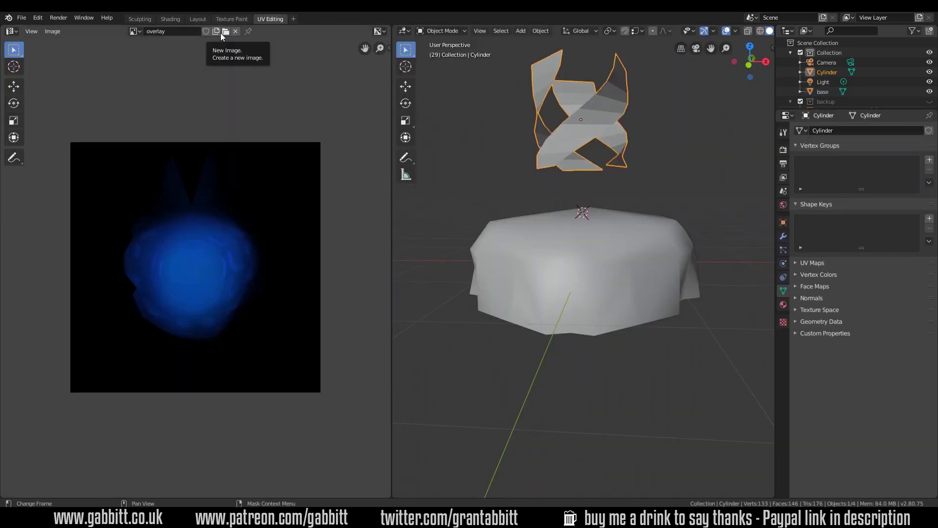
{"action": "left_click", "coordinate": [170, 19]}
{"action": "key", "text": "shift+a"}
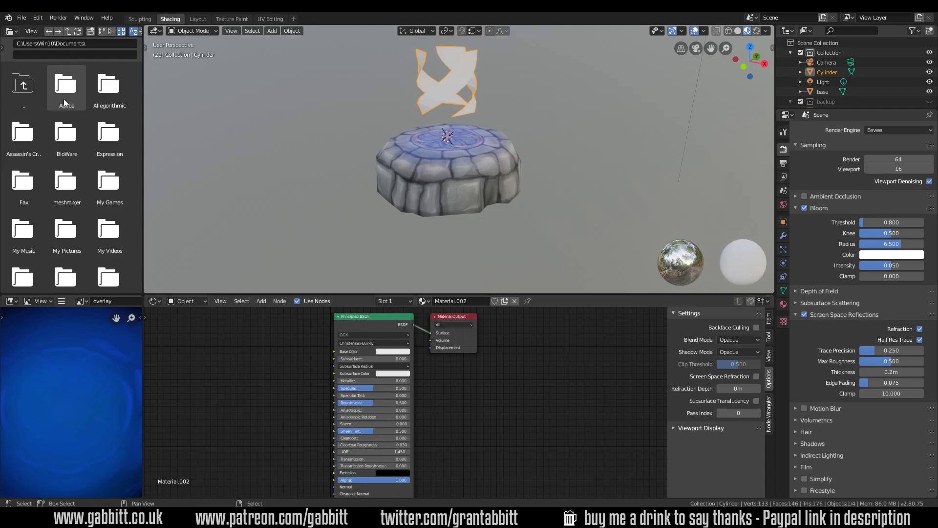
{"action": "left_click", "coordinate": [68, 30]}
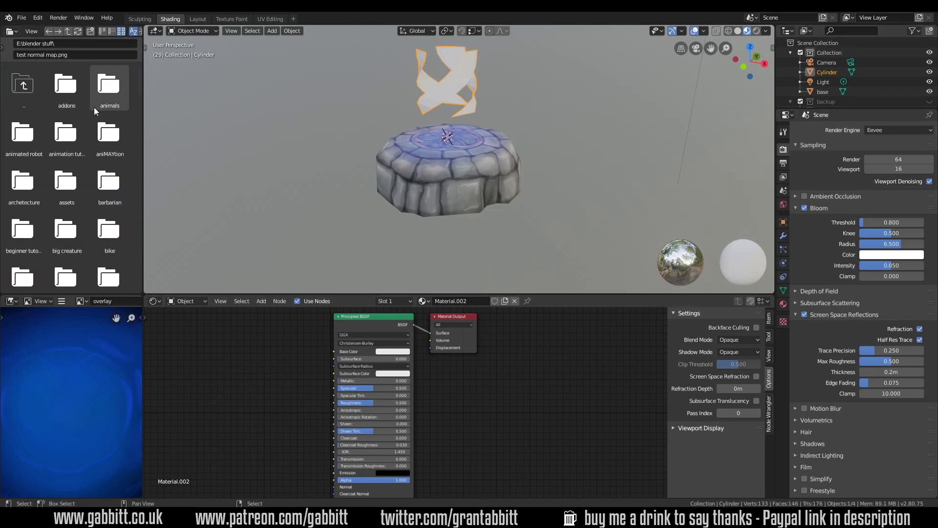
{"action": "scroll", "coordinate": [94, 109], "scroll_direction": "down", "scroll_amount": 10}
{"action": "left_click_drag", "start_coordinate": [25, 177], "coordinate": [185, 352]}
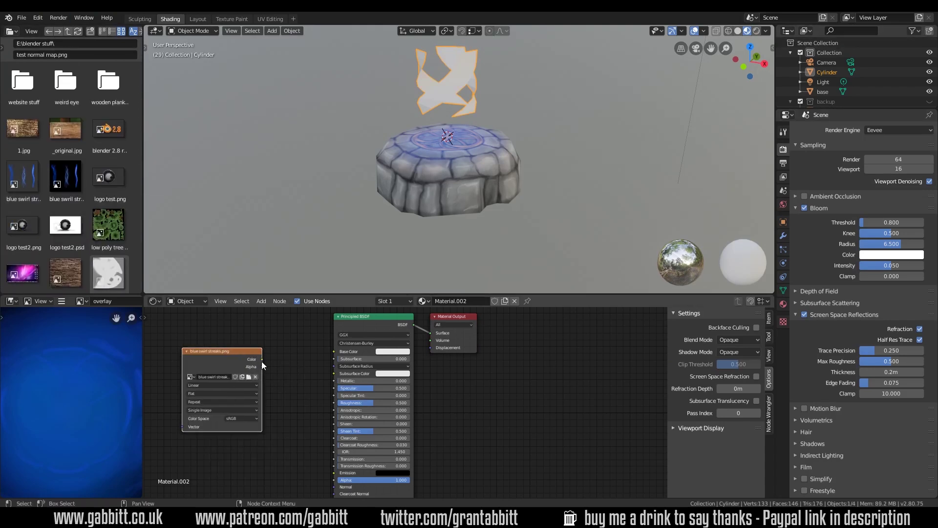
{"action": "left_click_drag", "start_coordinate": [262, 359], "coordinate": [333, 351]}
Unwrap the selected twisted strip of the cylinder in Edit Mode.
{"action": "key", "text": "Tab"}
{"action": "right_click", "coordinate": [450, 97]}
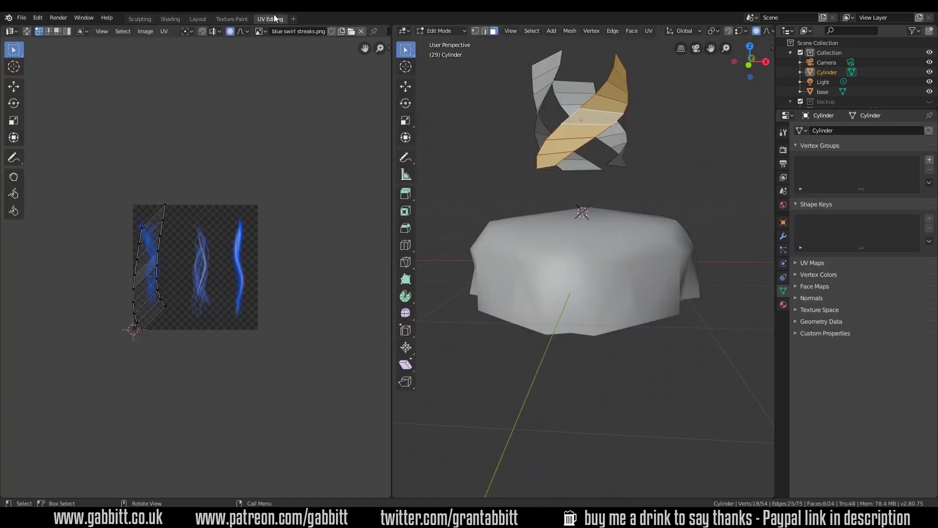
{"action": "key", "text": "s"}
{"action": "key", "text": "x"}
{"action": "key", "text": "0"}
{"action": "right_click", "coordinate": [159, 314]}
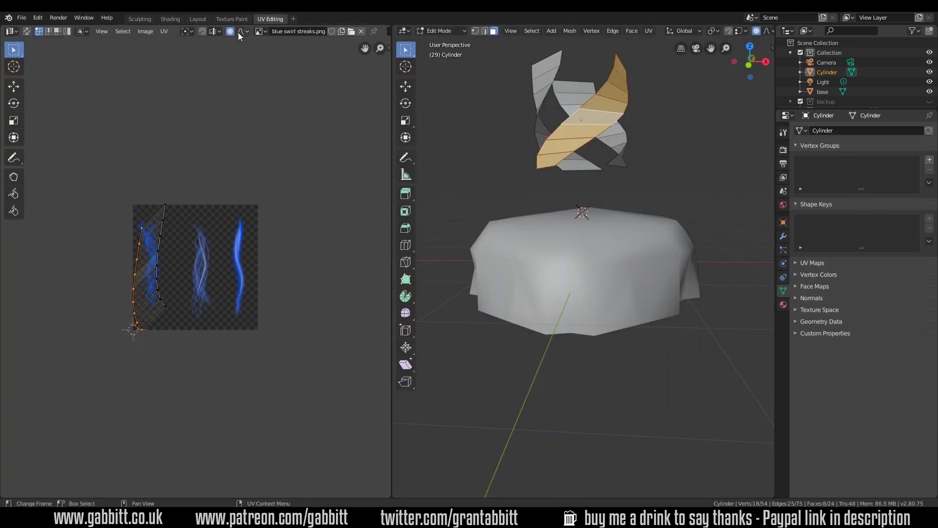
Turn off proportional editing and flatten both long edges of the strip's UV island into vertical lines framing the first blue streak.
{"action": "left_click", "coordinate": [231, 32]}
{"action": "key", "text": "s"}
{"action": "key", "text": "x"}
{"action": "key", "text": "0"}
{"action": "key", "text": "Return"}
{"action": "key", "text": "g"}
{"action": "left_click", "coordinate": [152, 250]}
{"action": "left_click_drag", "start_coordinate": [148, 187], "coordinate": [191, 301]}
{"action": "key", "text": "s"}
{"action": "key", "text": "x"}
{"action": "key", "text": "0"}
{"action": "key", "text": "Return"}
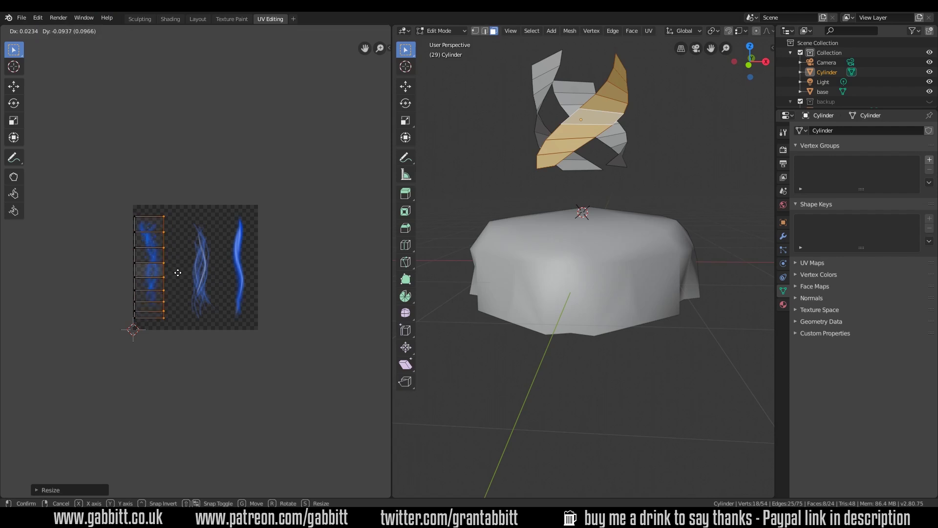
Open the strips' material nodes in the Texture Paint workspace, collapse the Principled BSDF node and spread the nodes apart.
{"action": "key", "text": "Tab"}
{"action": "left_click", "coordinate": [747, 31]}
{"action": "left_click", "coordinate": [231, 19]}
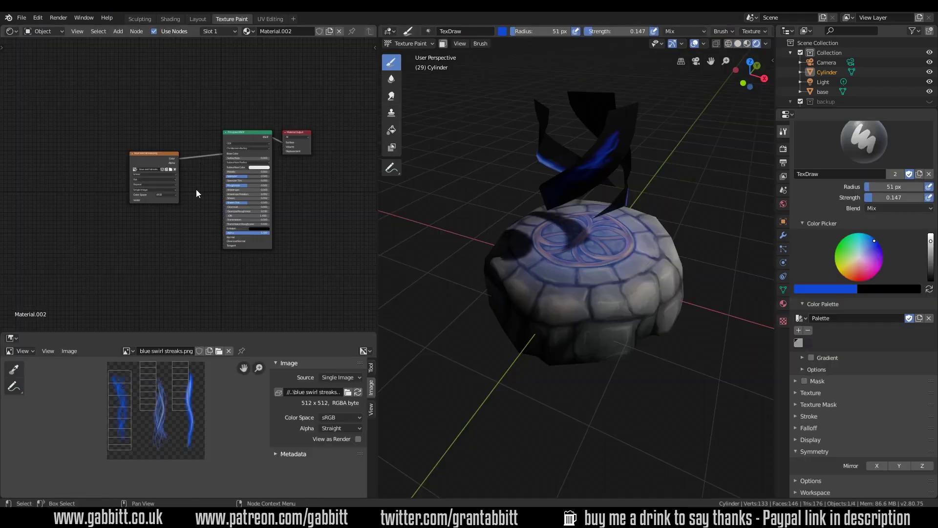
{"action": "key", "text": "h"}
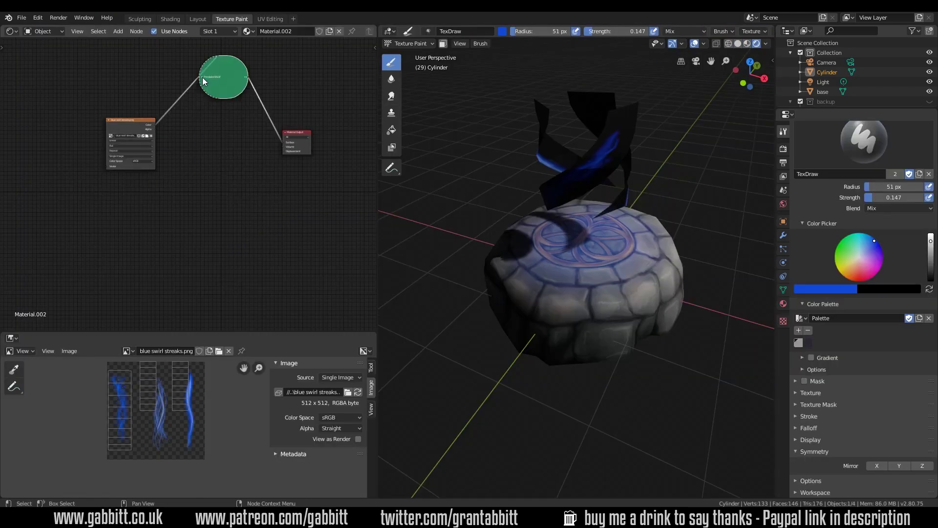
{"action": "left_click_drag", "start_coordinate": [210, 80], "coordinate": [207, 140]}
{"action": "left_click_drag", "start_coordinate": [131, 122], "coordinate": [106, 109]}
Add a Transparent BSDF and combine it with the Principled BSDF in a Mix Shader, with the image's Alpha driving the factor.
{"action": "key", "text": "shift+a"}
{"action": "mouse_move", "coordinate": [170, 174]}
{"action": "left_click", "coordinate": [249, 303]}
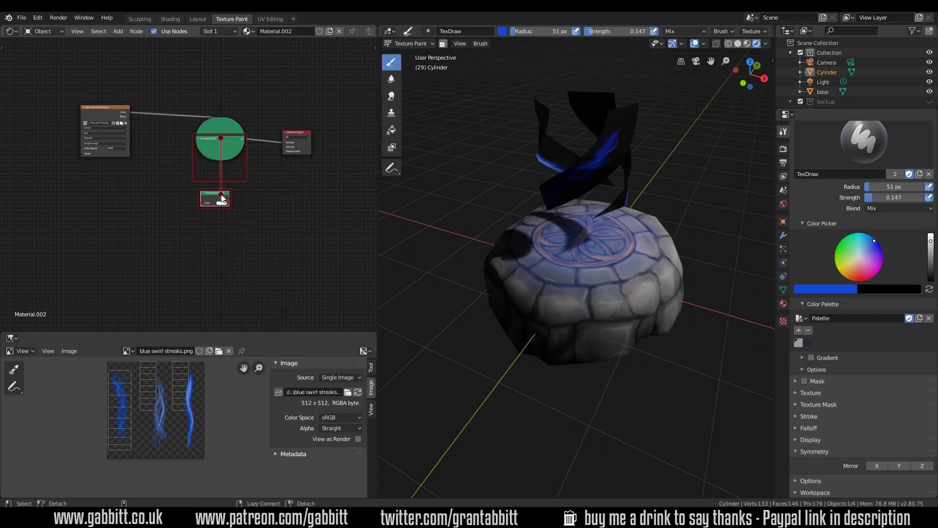
{"action": "right_click_drag", "start_coordinate": [220, 198], "coordinate": [221, 197], "text": "ctrl+shift"}
{"action": "left_click_drag", "start_coordinate": [282, 151], "coordinate": [277, 145]}
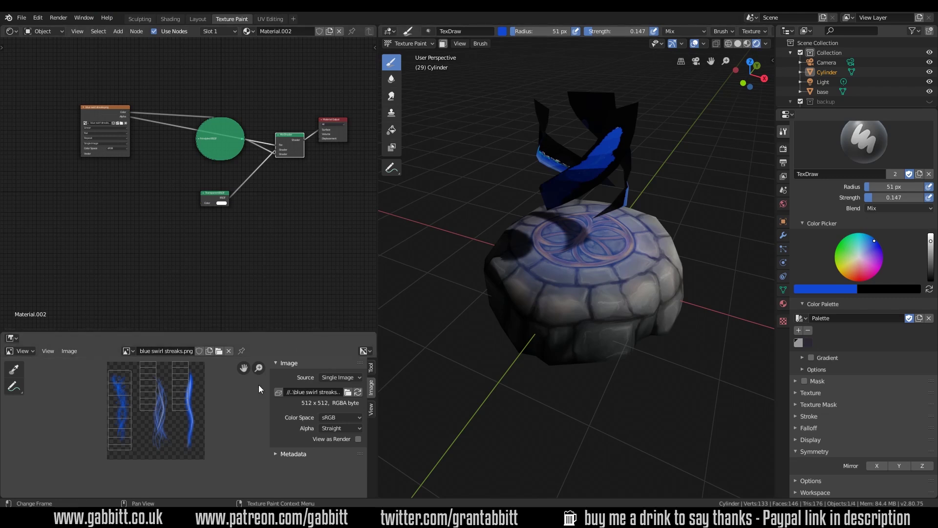
In the Shading workspace, set the strip material's Blend Mode and Shadow Mode to Alpha Hashed.
{"action": "left_click", "coordinate": [170, 19]}
{"action": "middle_click_drag", "start_coordinate": [552, 342], "coordinate": [540, 404]}
{"action": "left_click", "coordinate": [738, 340]}
{"action": "left_click", "coordinate": [736, 396]}
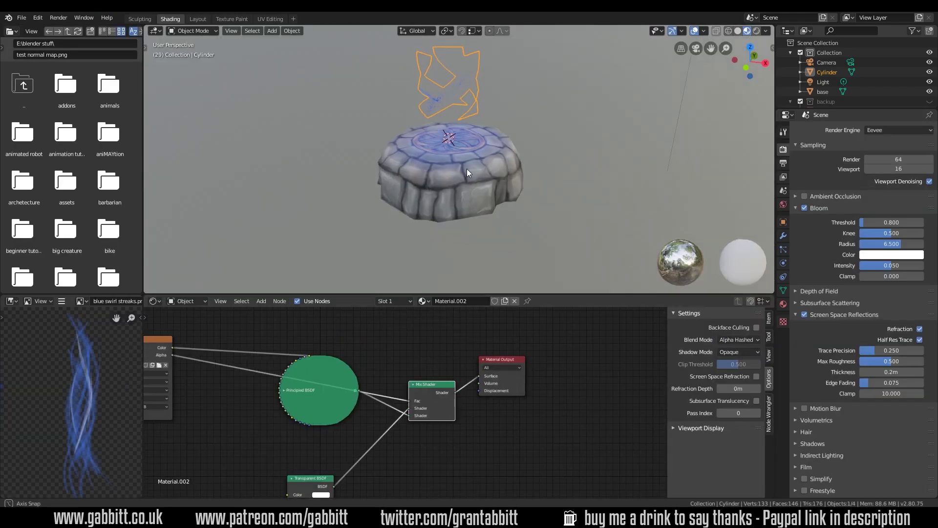
{"action": "left_click", "coordinate": [739, 352]}
{"action": "left_click", "coordinate": [742, 395]}
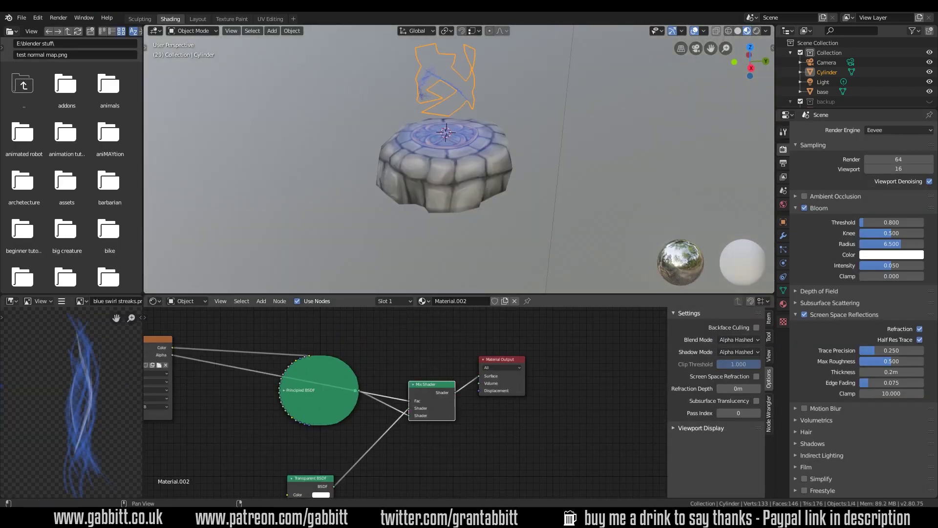